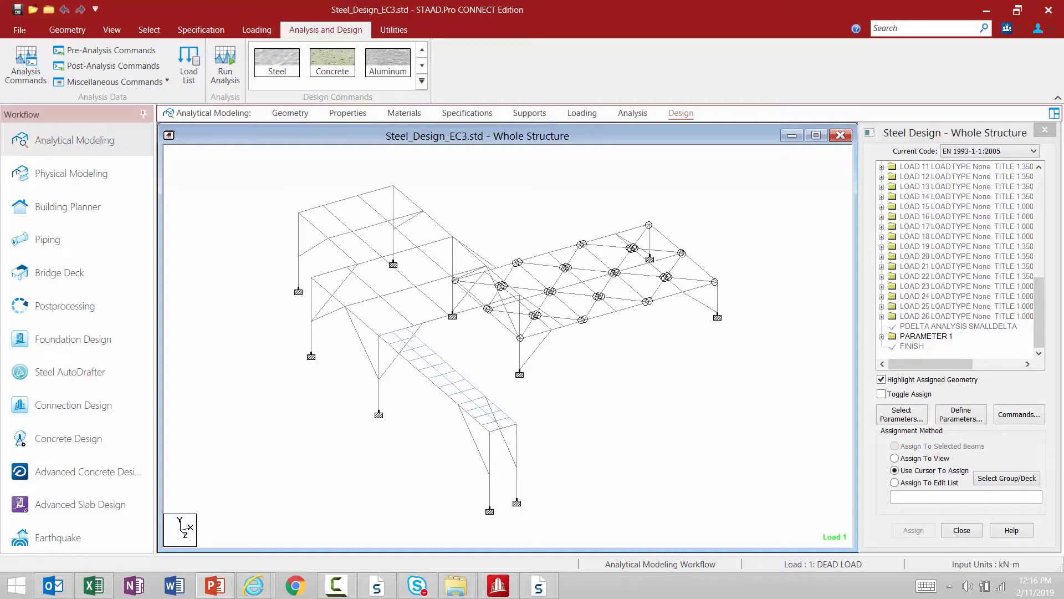
Add an SGR steel grade design parameter set to 2-S355.
{"action": "left_click", "coordinate": [965, 417]}
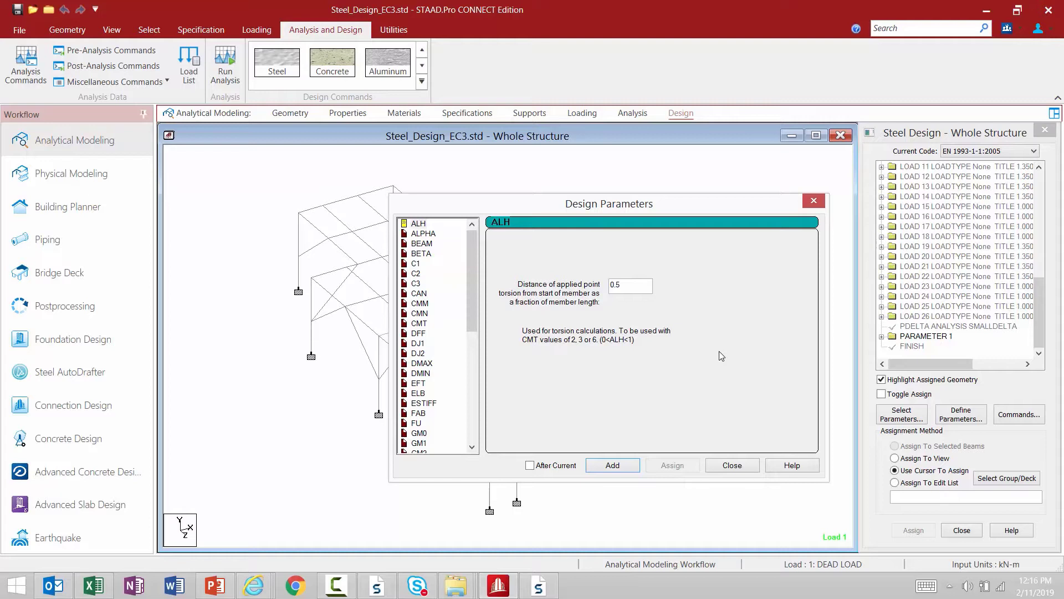
{"action": "left_click_drag", "start_coordinate": [474, 300], "coordinate": [474, 393]}
{"action": "left_click", "coordinate": [419, 413]}
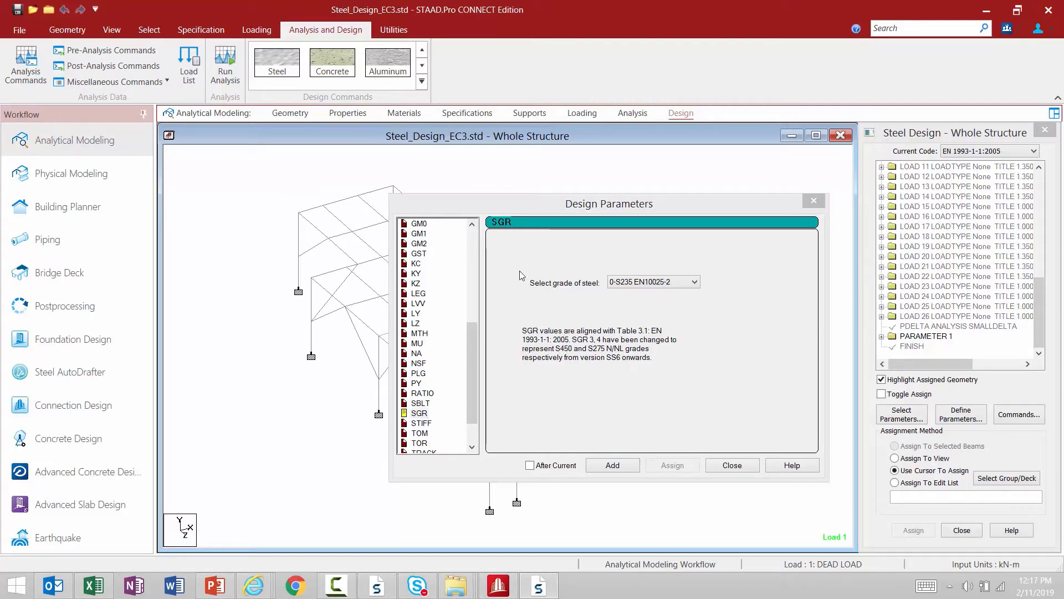
{"action": "left_click", "coordinate": [625, 283]}
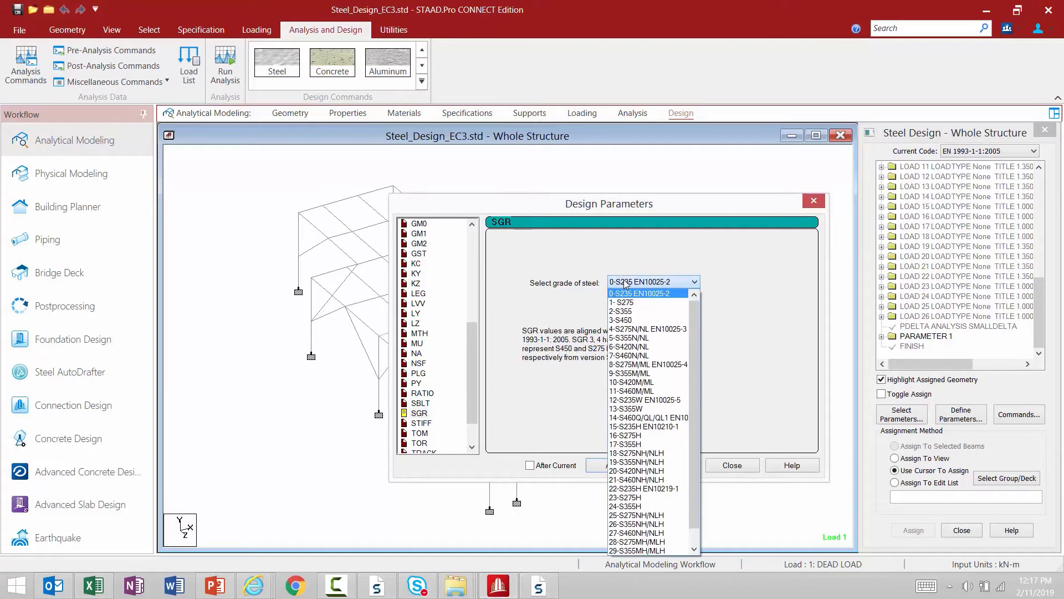
{"action": "left_click", "coordinate": [622, 311]}
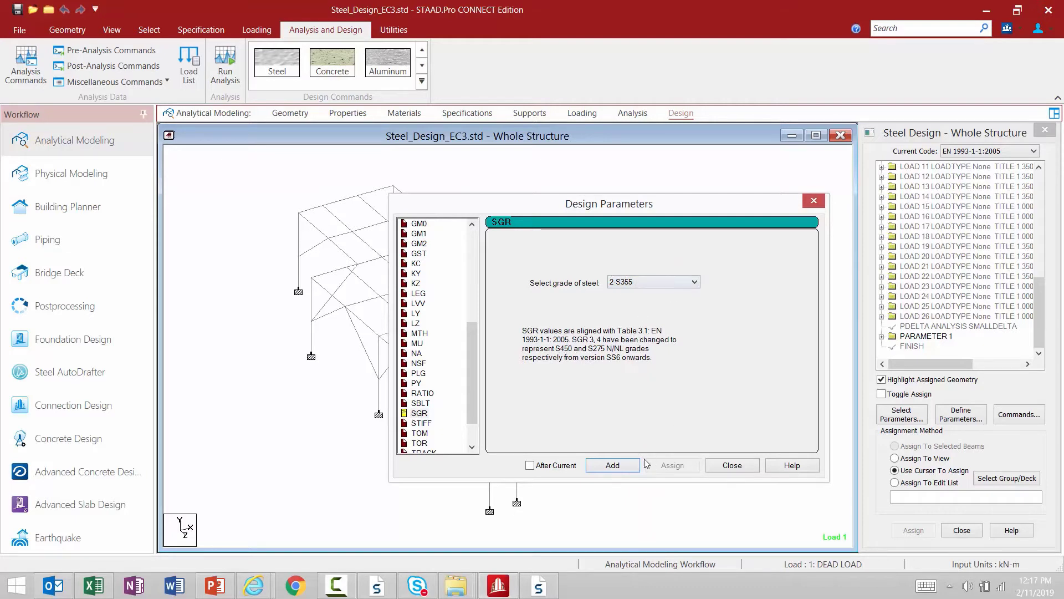
{"action": "left_click", "coordinate": [621, 466]}
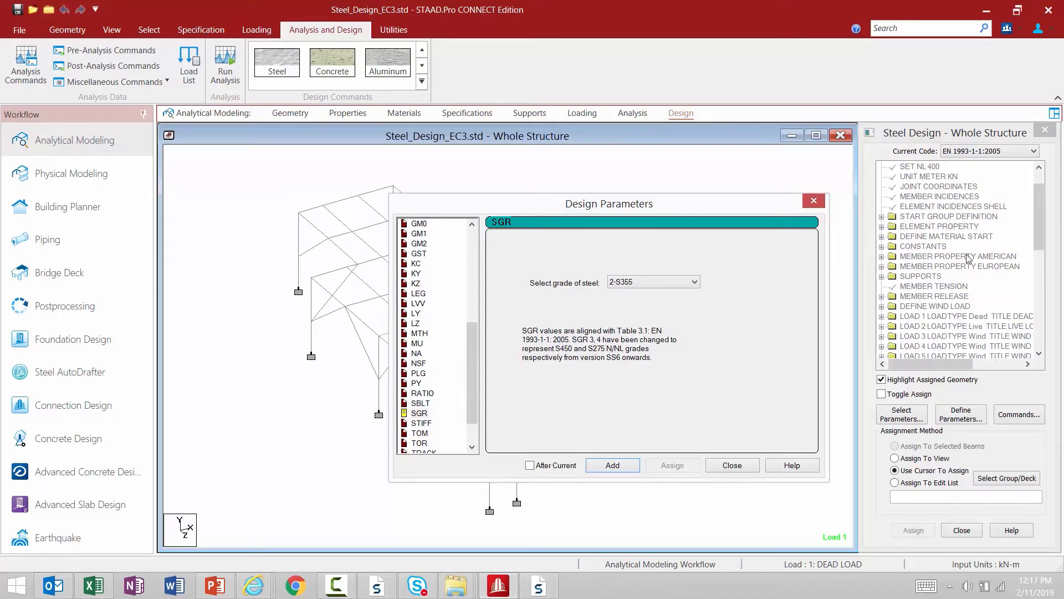
Add a second SGR design parameter with steel grade 17-S355H and finish defining parameters.
{"action": "left_click", "coordinate": [693, 283]}
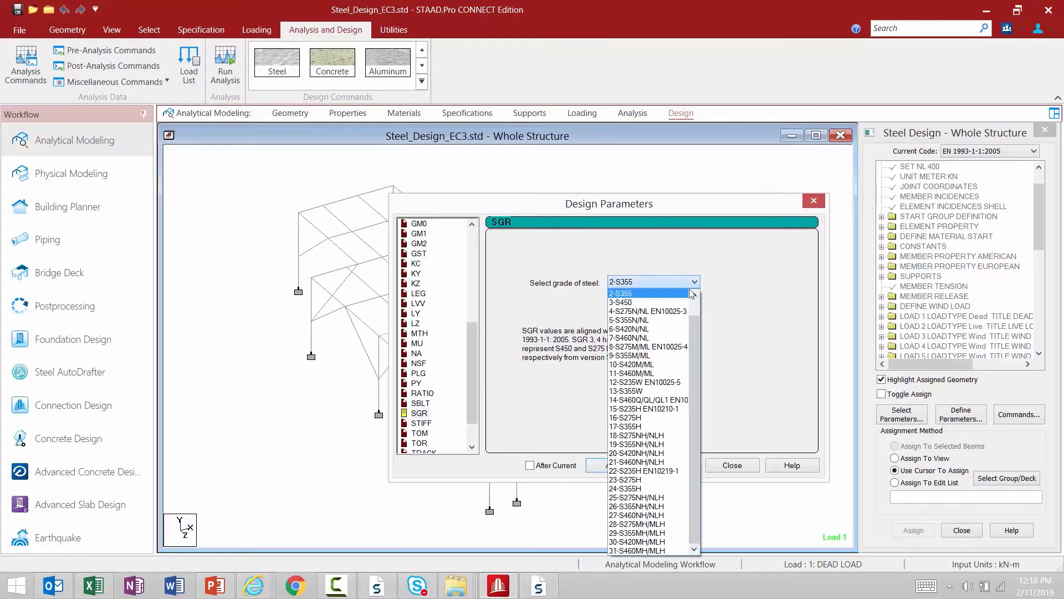
{"action": "left_click", "coordinate": [639, 426]}
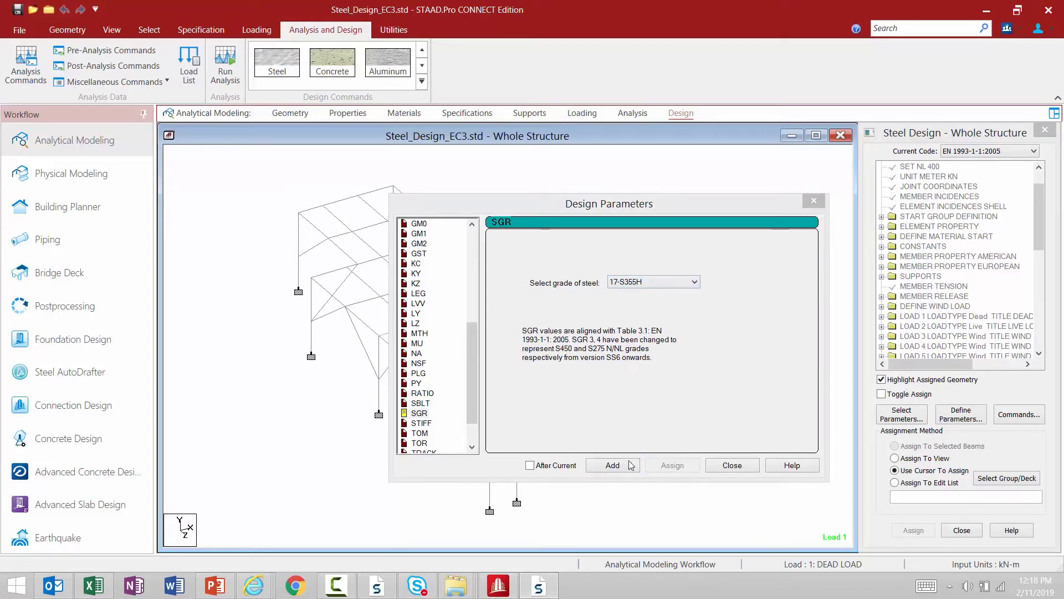
{"action": "left_click", "coordinate": [611, 465]}
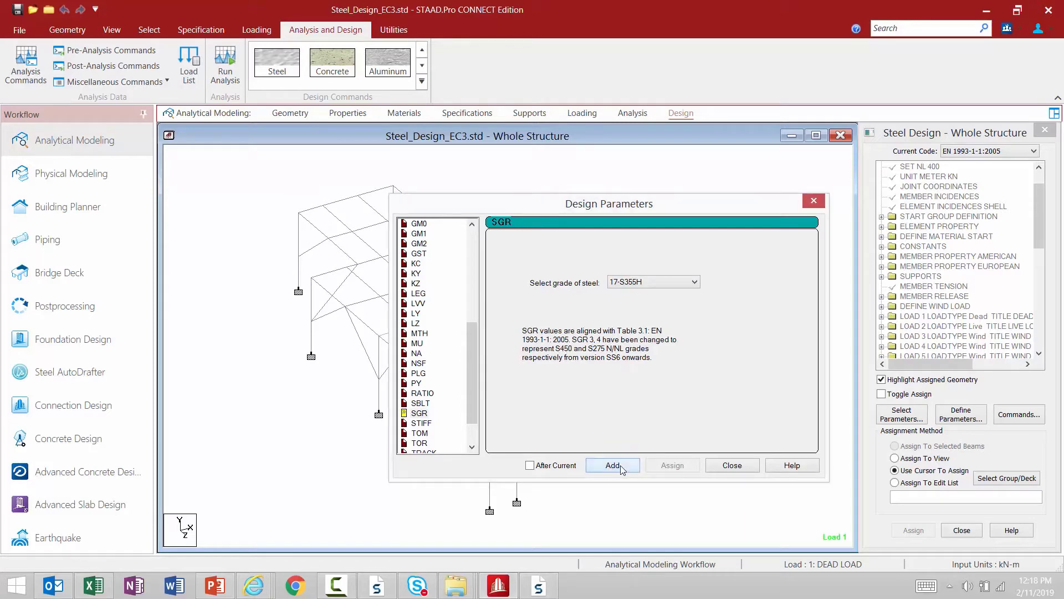
{"action": "left_click", "coordinate": [735, 466]}
Assign the SGR 2 parameter to all members with the IPE300 section, selecting them by property.
{"action": "left_click_drag", "start_coordinate": [1038, 191], "coordinate": [1032, 372]}
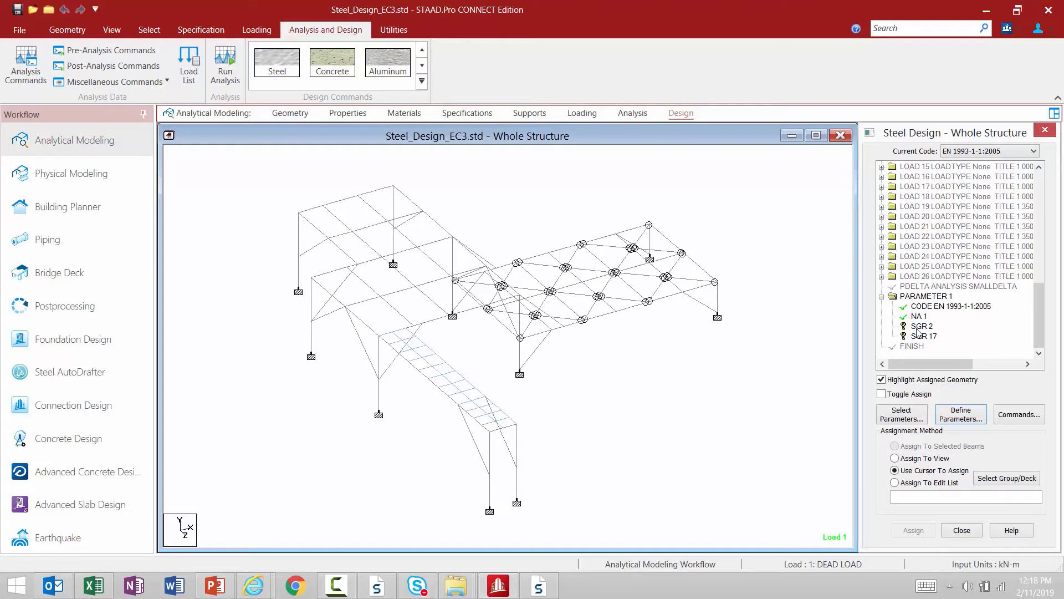
{"action": "left_click", "coordinate": [919, 328]}
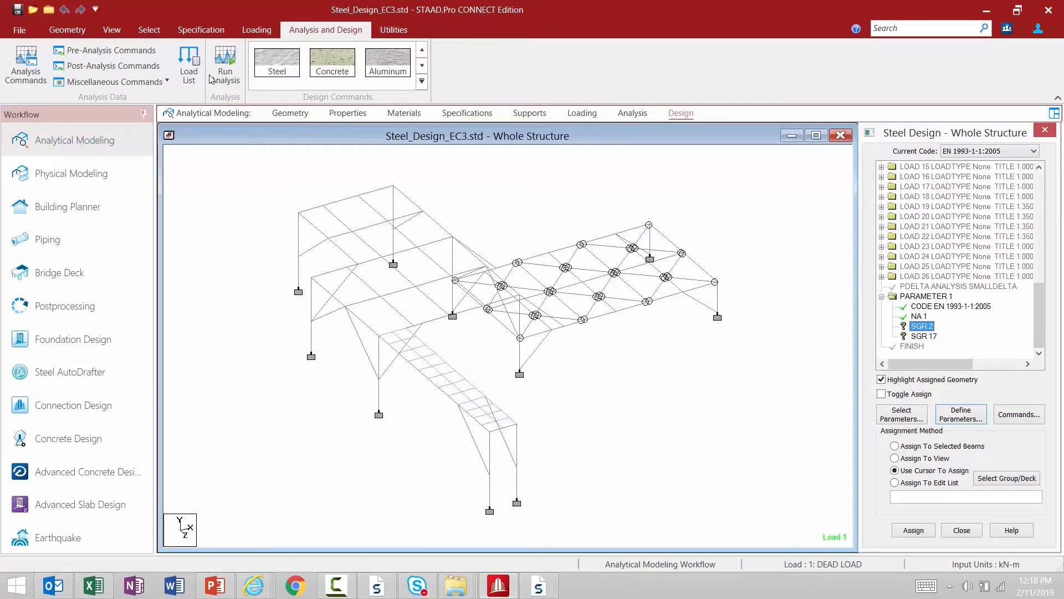
{"action": "left_click", "coordinate": [149, 30]}
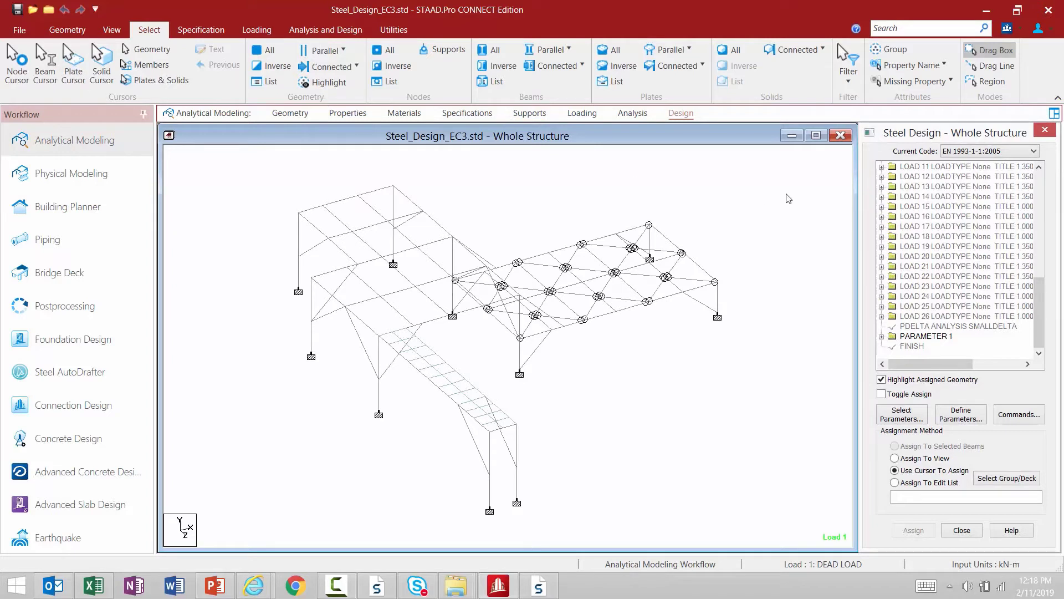
{"action": "left_click", "coordinate": [907, 66]}
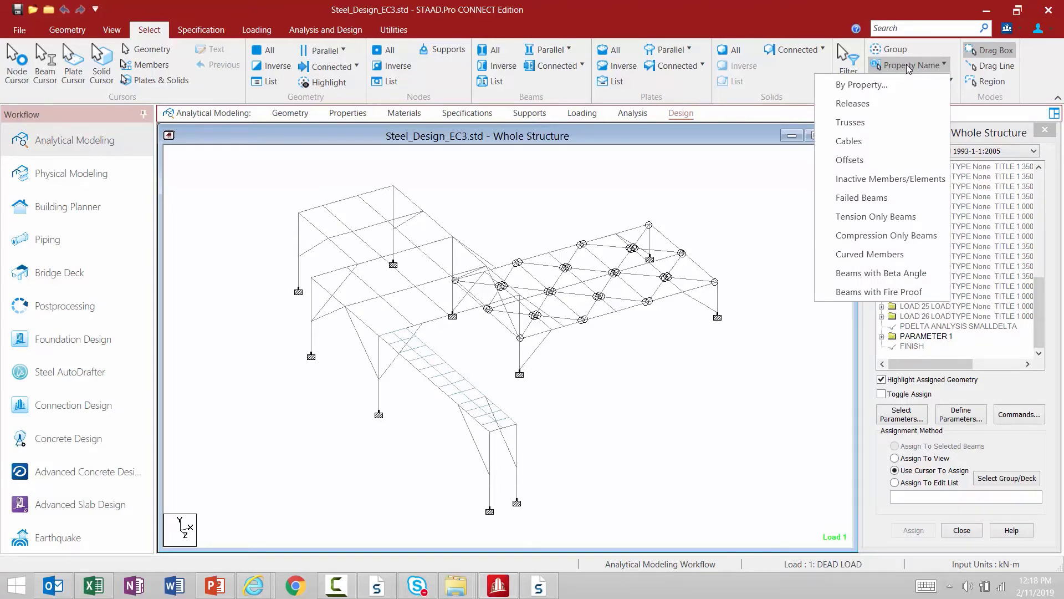
{"action": "left_click", "coordinate": [892, 85]}
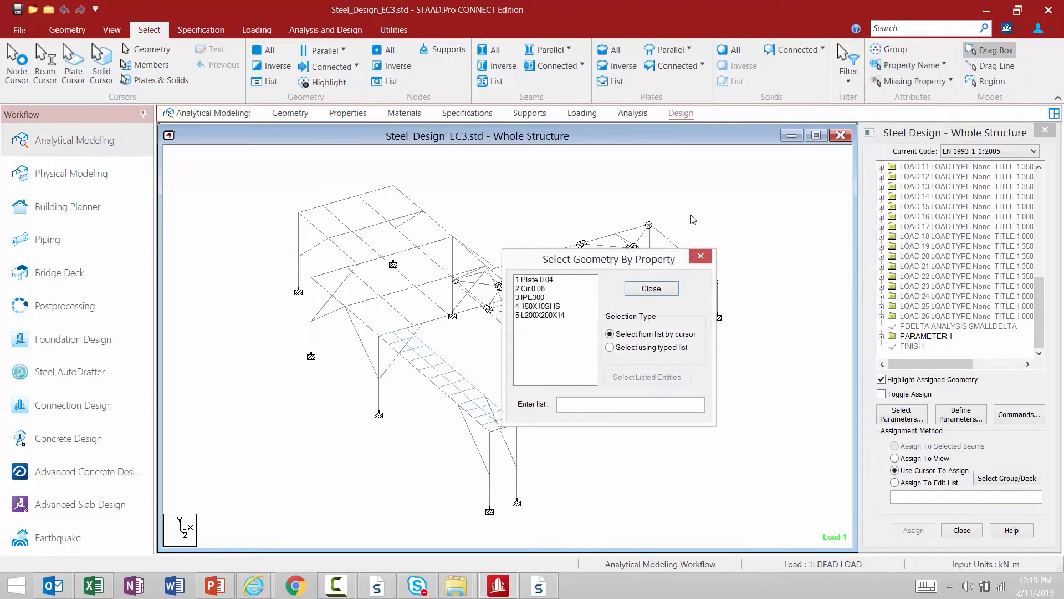
{"action": "left_click", "coordinate": [529, 297]}
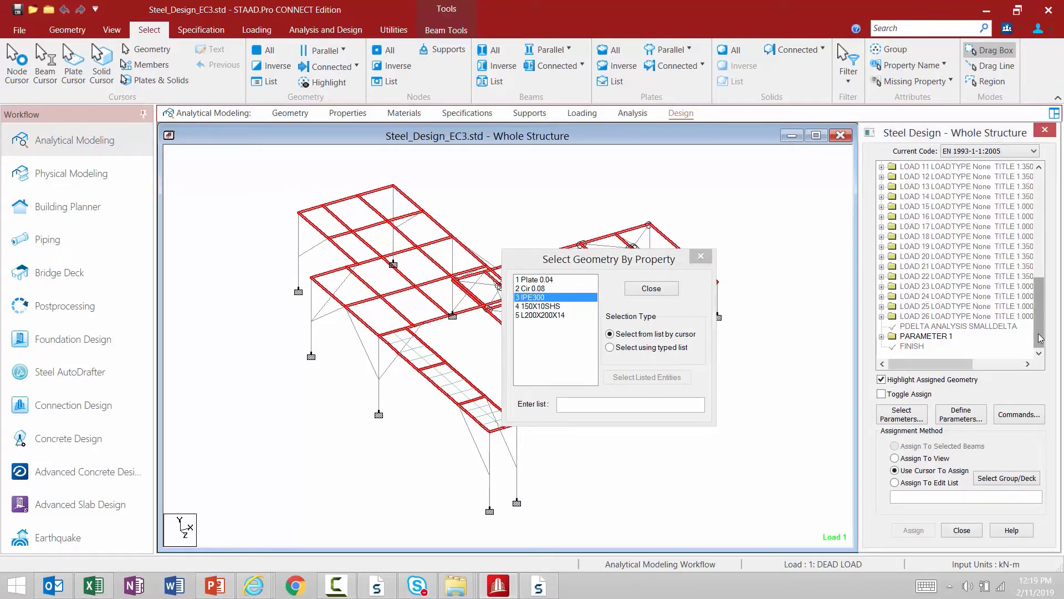
{"action": "left_click", "coordinate": [881, 336]}
{"action": "left_click", "coordinate": [920, 336]}
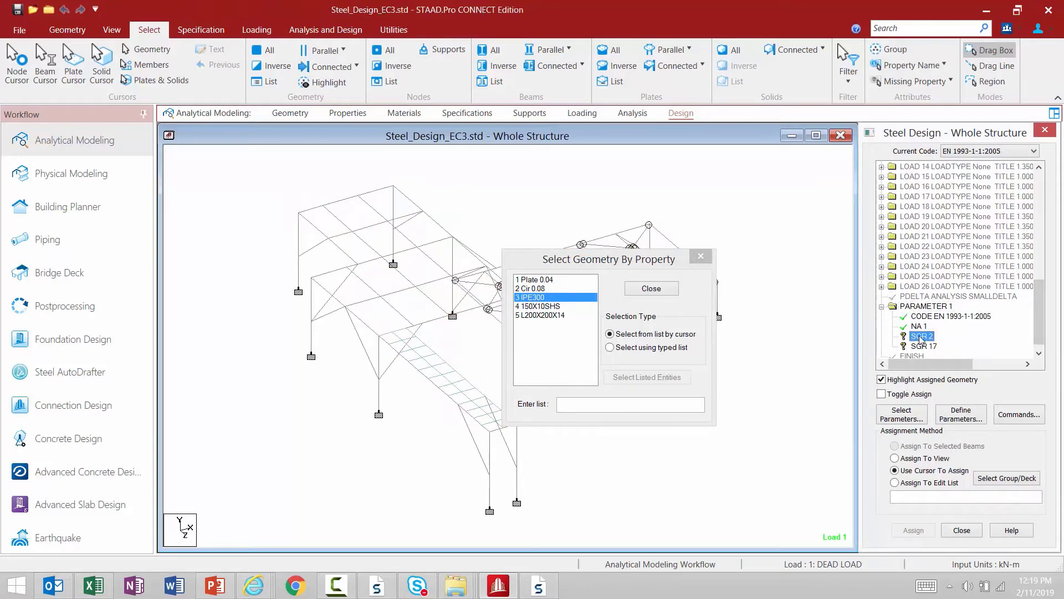
{"action": "left_click", "coordinate": [535, 296]}
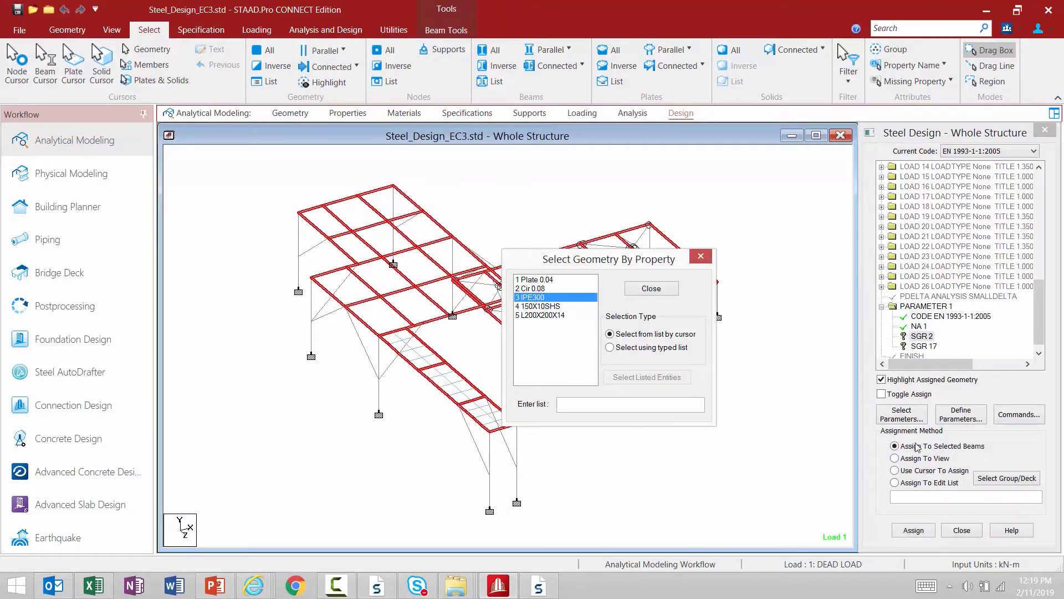
{"action": "left_click", "coordinate": [913, 531]}
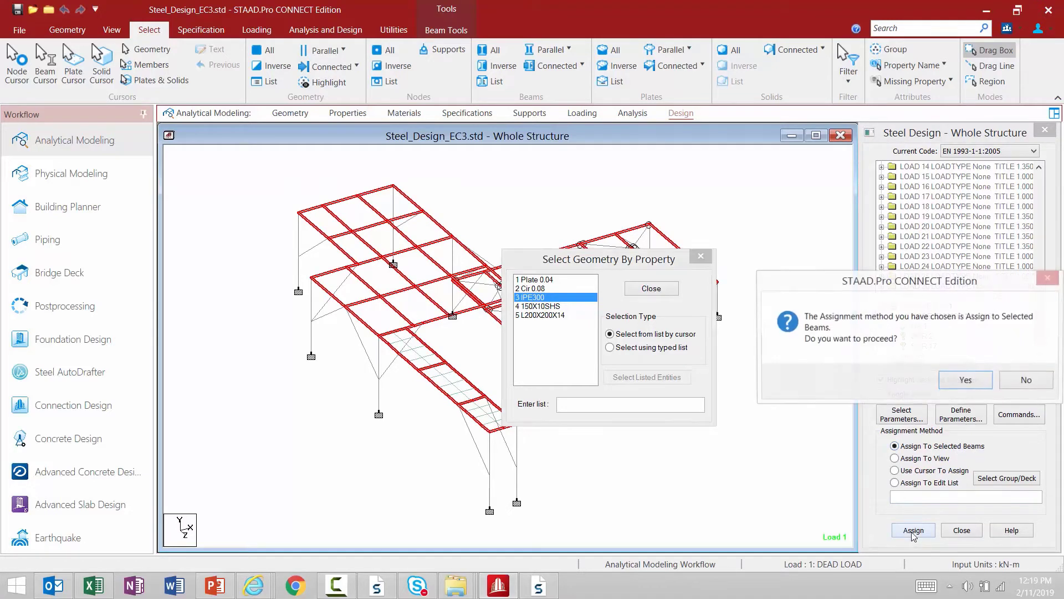
{"action": "left_click", "coordinate": [963, 382]}
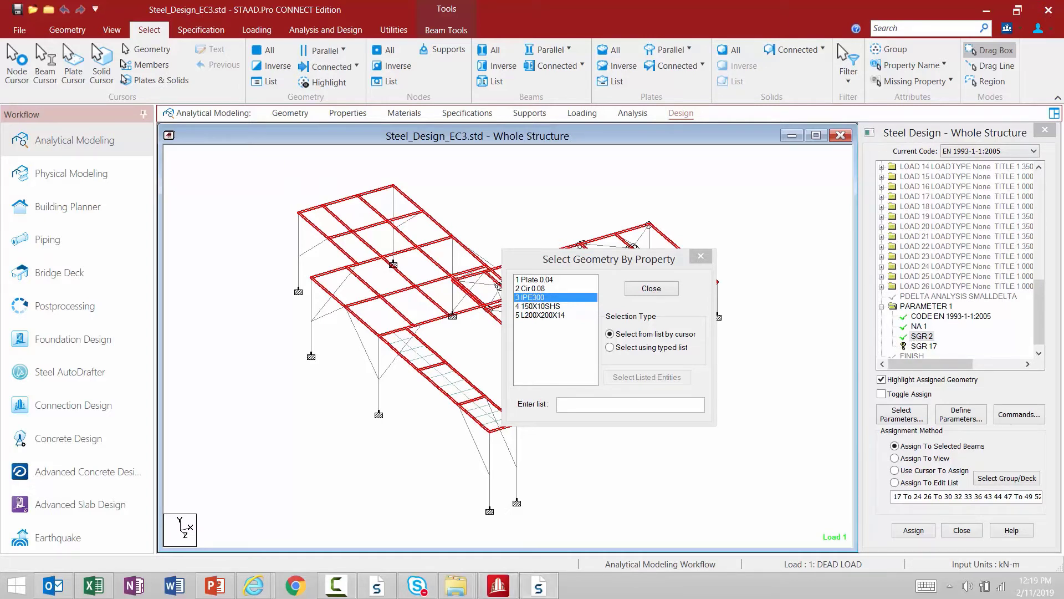
Assign the SGR 17 parameter to all members with the 150X10SHS section, selecting them by property.
{"action": "left_click", "coordinate": [921, 346]}
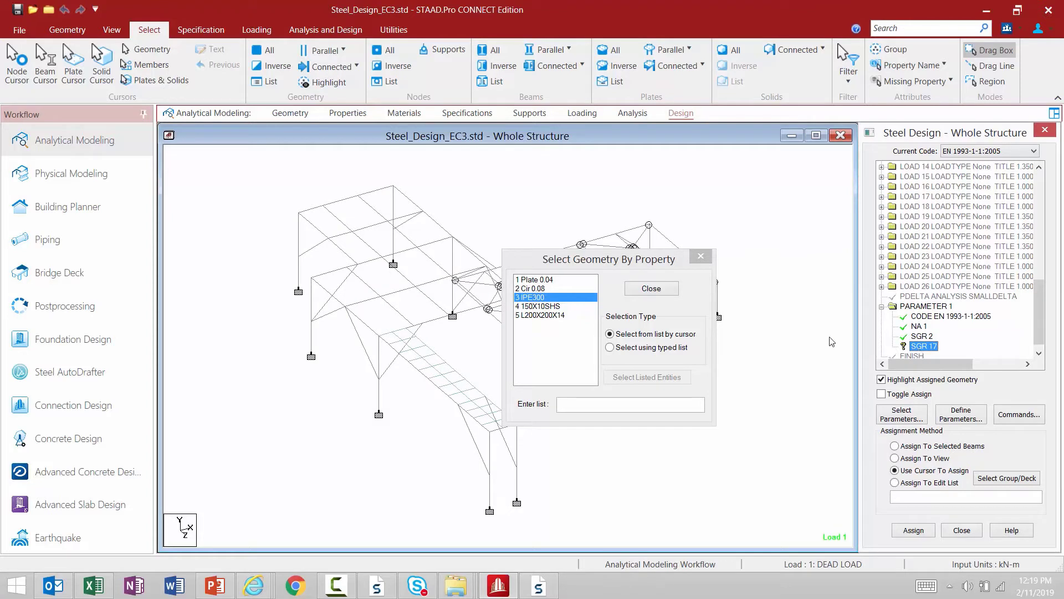
{"action": "left_click", "coordinate": [535, 307]}
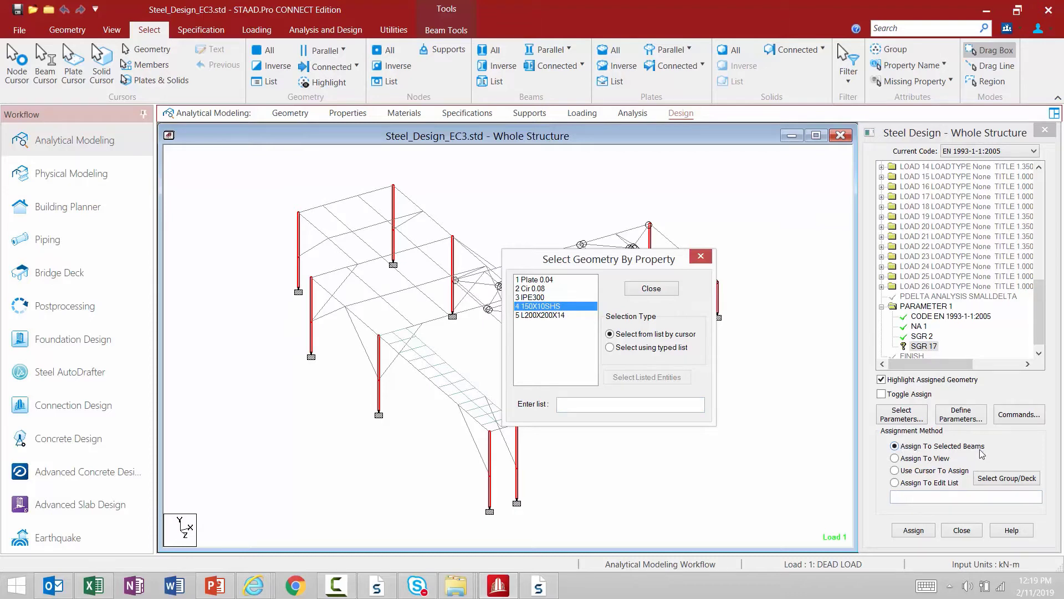
{"action": "left_click", "coordinate": [914, 531]}
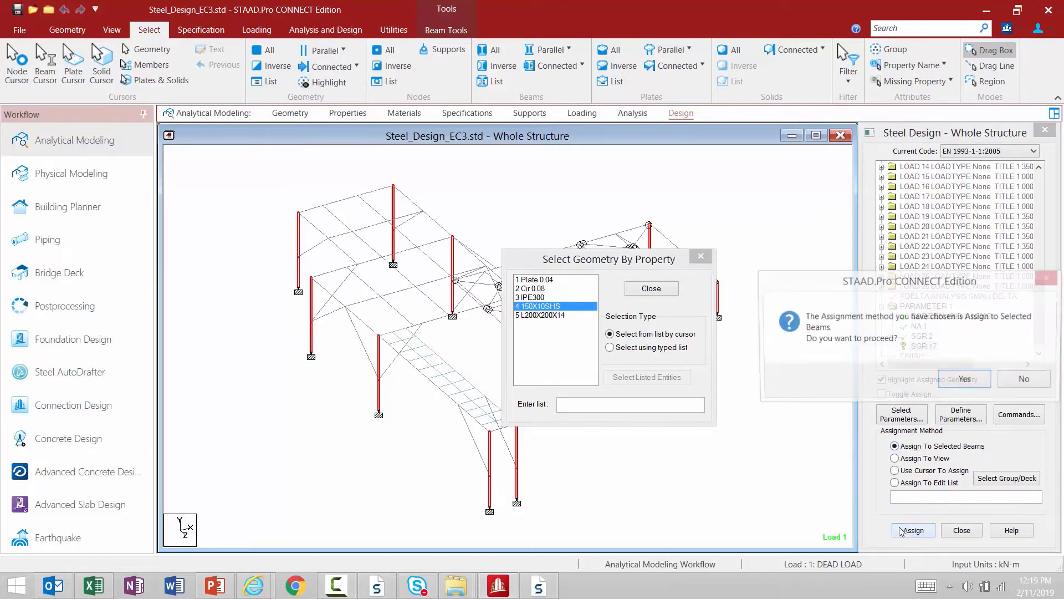
{"action": "left_click", "coordinate": [965, 380]}
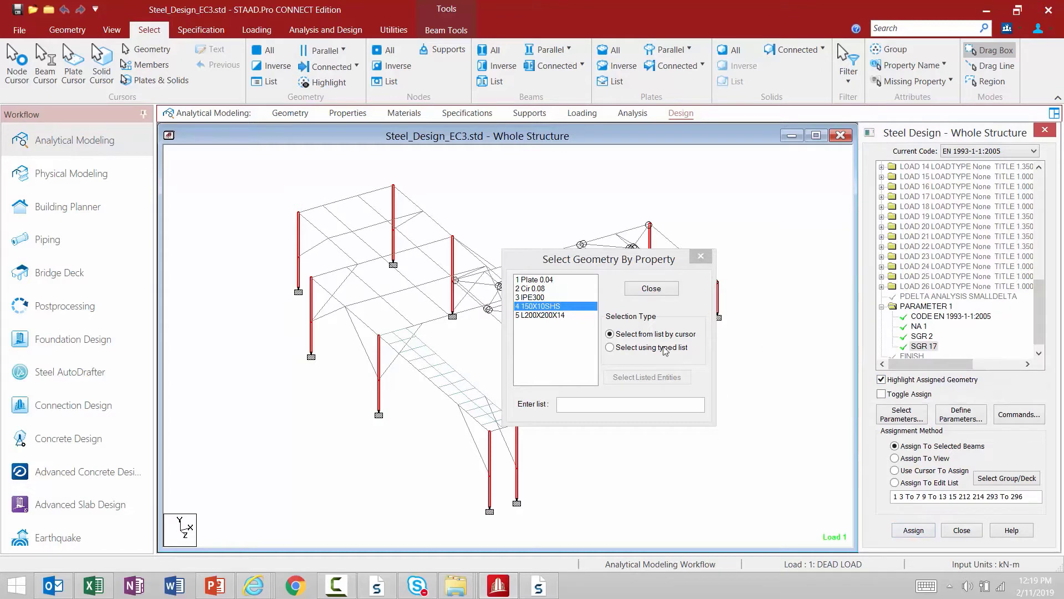
{"action": "left_click", "coordinate": [651, 288]}
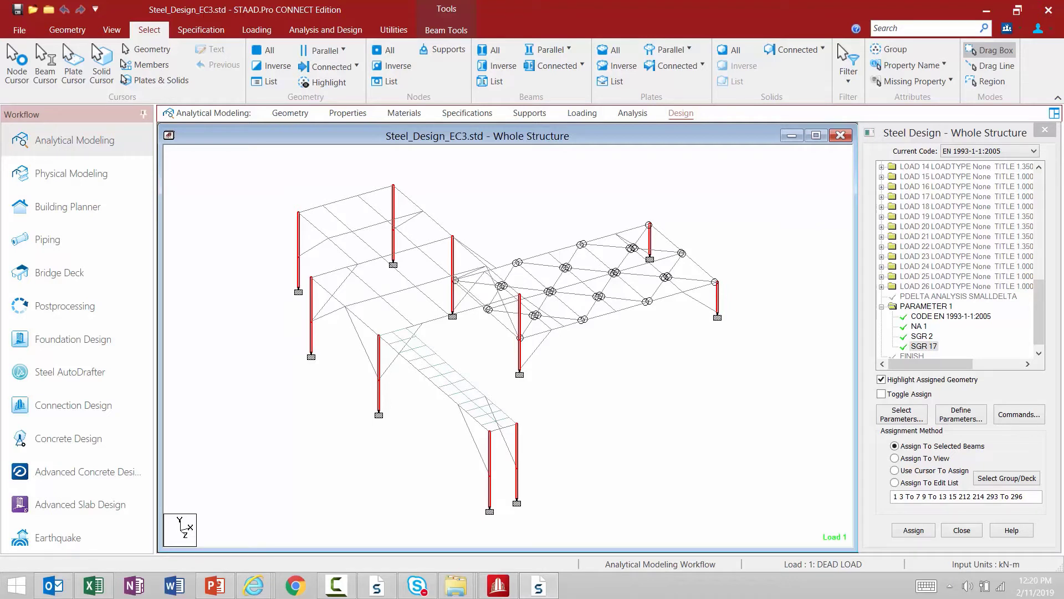
Add a UNL design parameter with an unrestrained member length of 0.3 m for lateral torsional buckling checks.
{"action": "left_click", "coordinate": [962, 417]}
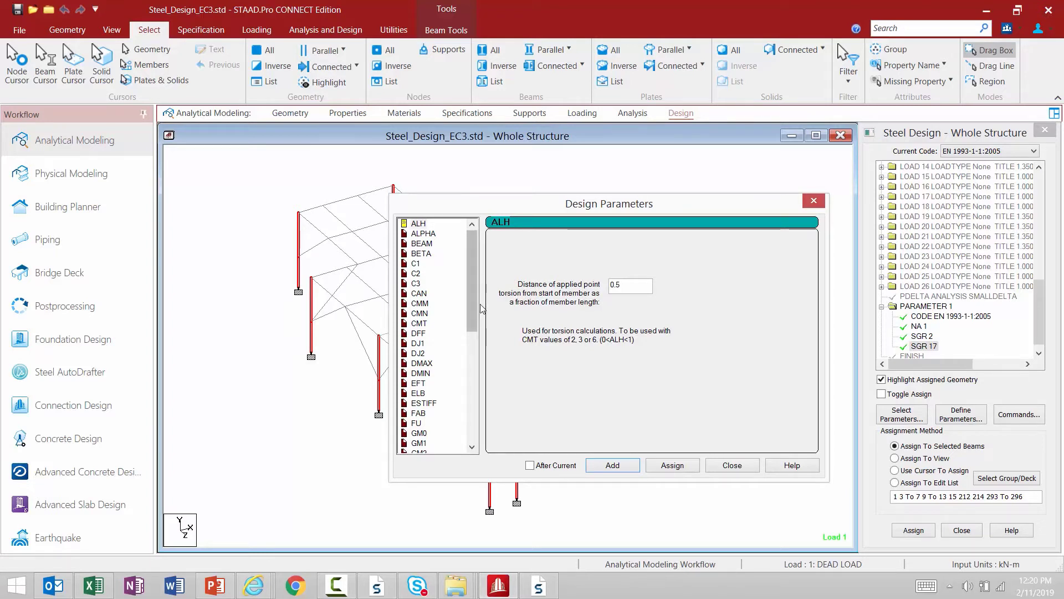
{"action": "left_click_drag", "start_coordinate": [474, 307], "coordinate": [475, 432]}
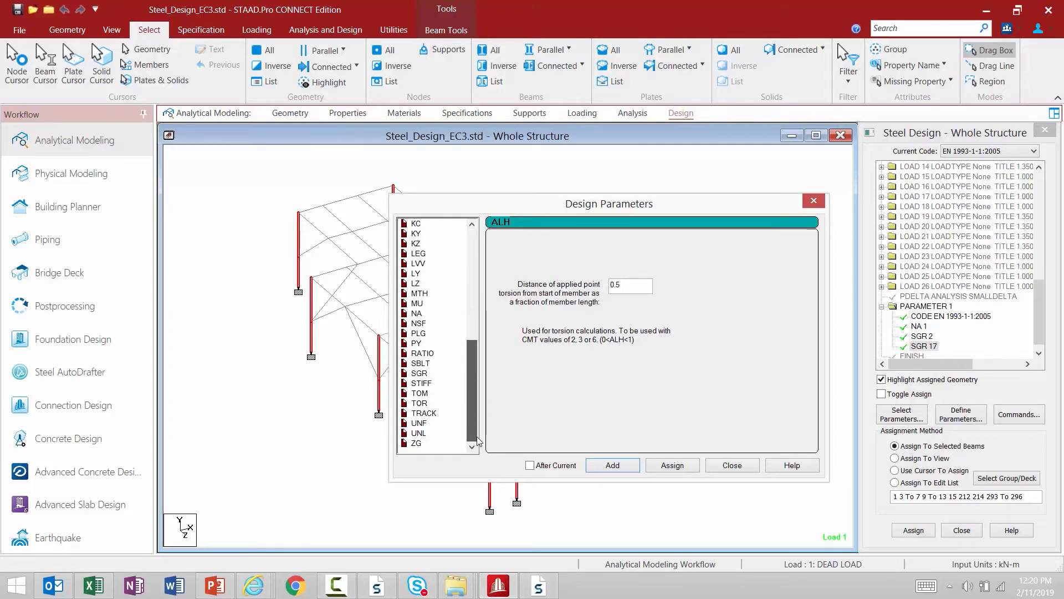
{"action": "left_click", "coordinate": [417, 433]}
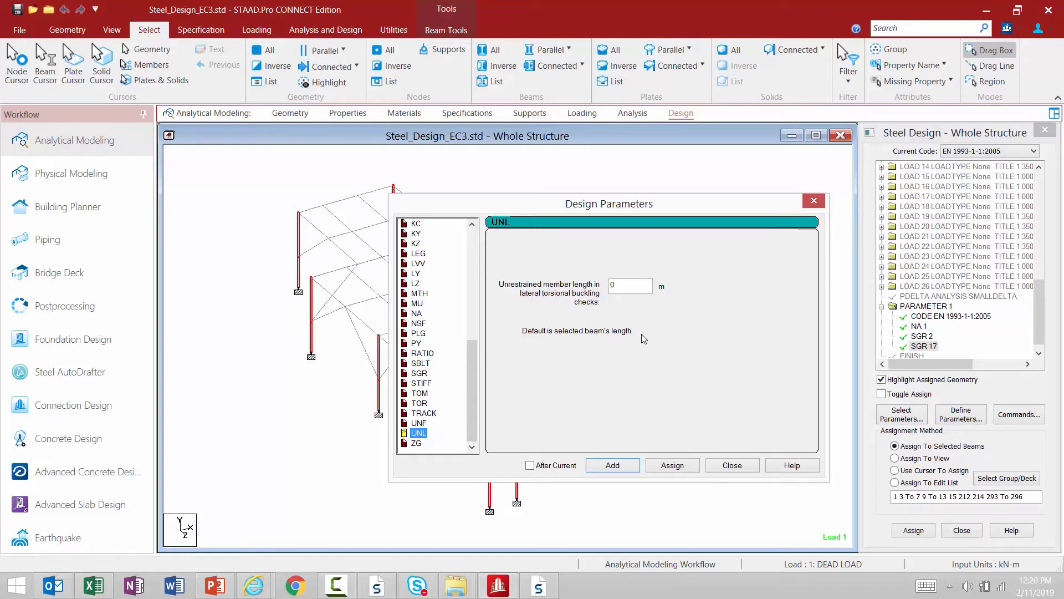
{"action": "double_click", "coordinate": [615, 286]}
{"action": "type", "text": "0.3"}
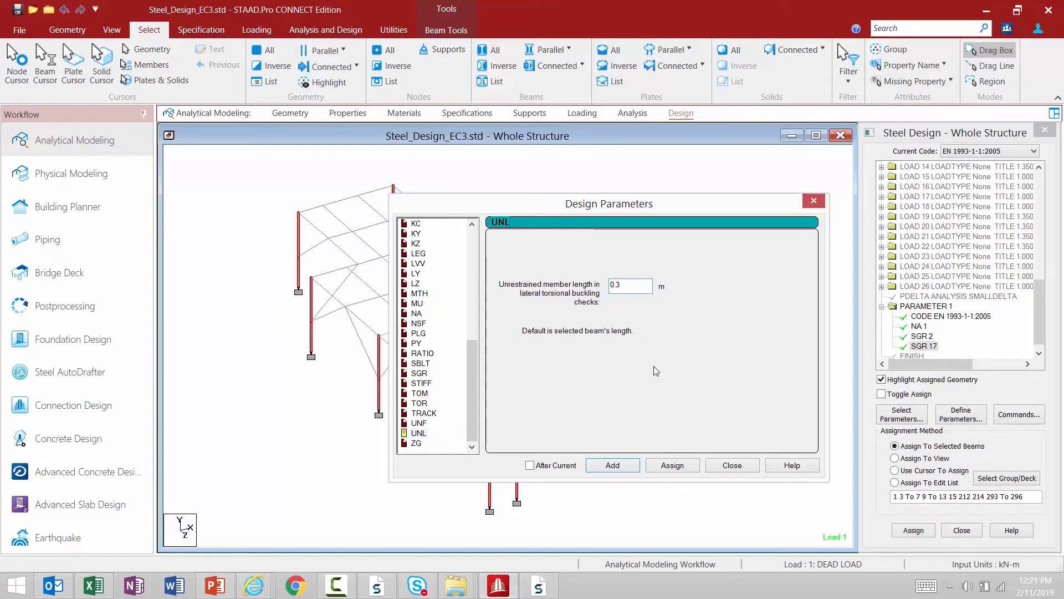
{"action": "left_click", "coordinate": [618, 466]}
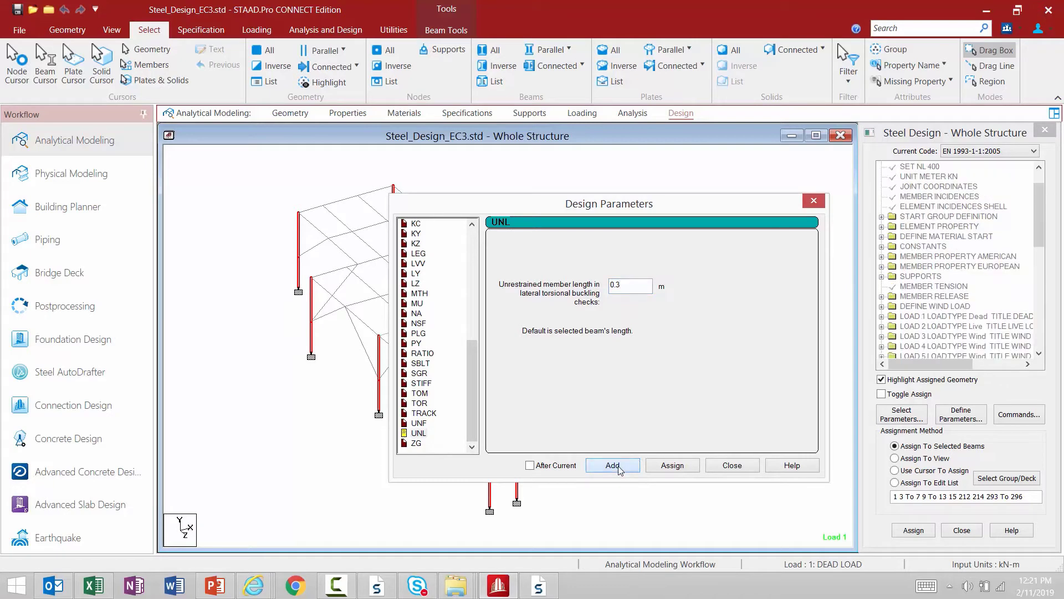
{"action": "left_click", "coordinate": [724, 467]}
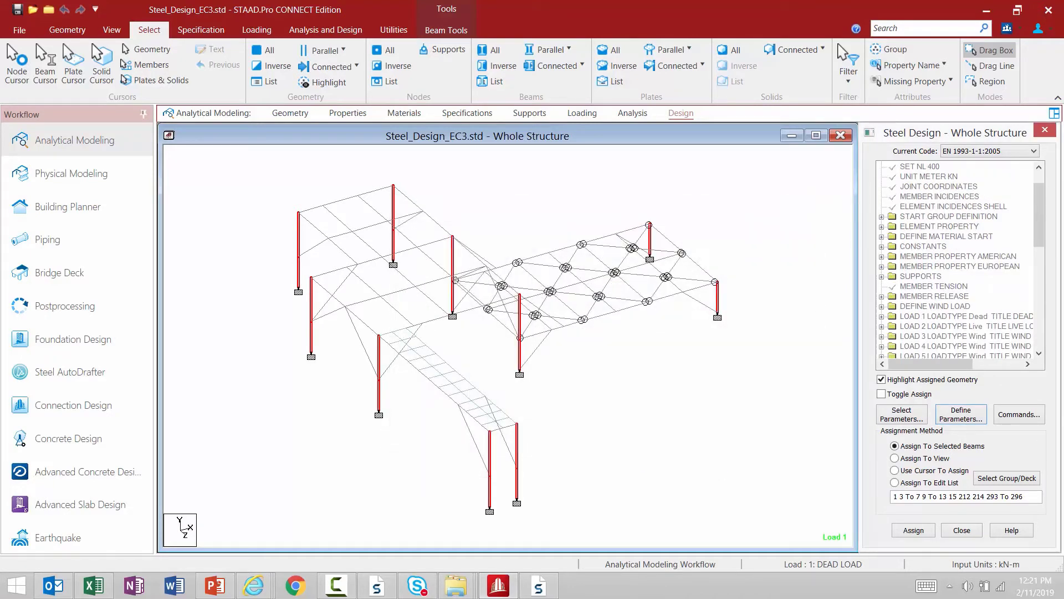
Assign the UNL 0.3 parameter to the parallel lengthwise beams of the large two-bay platform, selecting them individually.
{"action": "left_click_drag", "start_coordinate": [1036, 220], "coordinate": [1040, 339]}
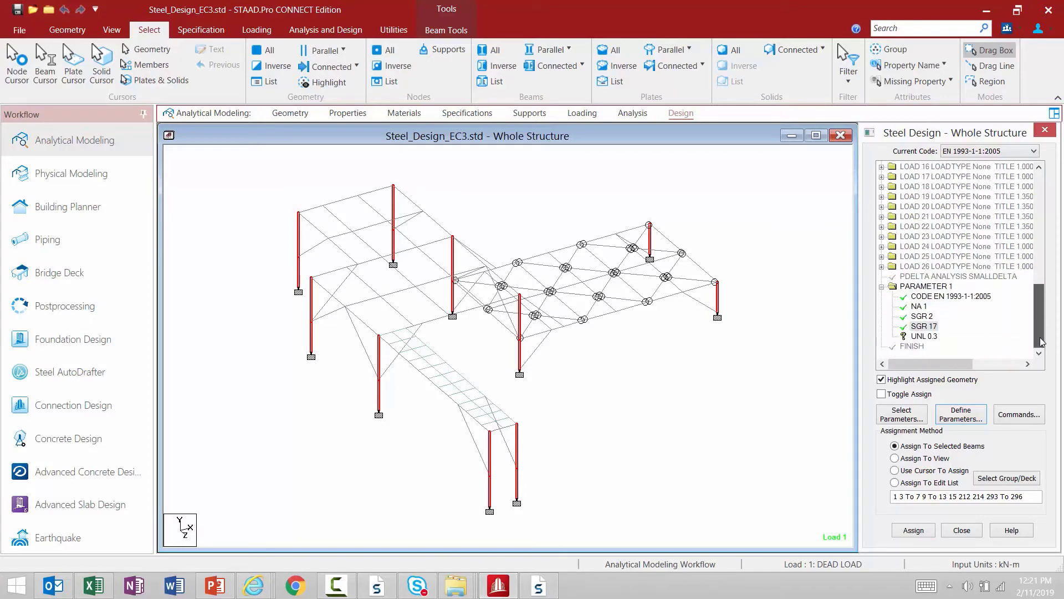
{"action": "left_click", "coordinate": [920, 336]}
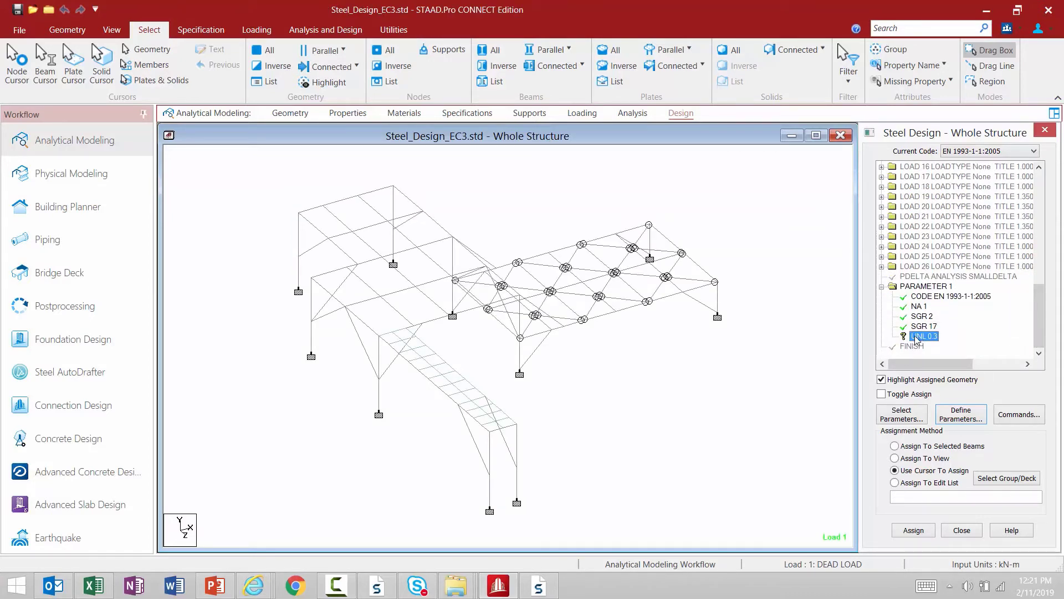
{"action": "left_click", "coordinate": [362, 324]}
{"action": "left_click", "coordinate": [337, 304], "text": "ctrl"}
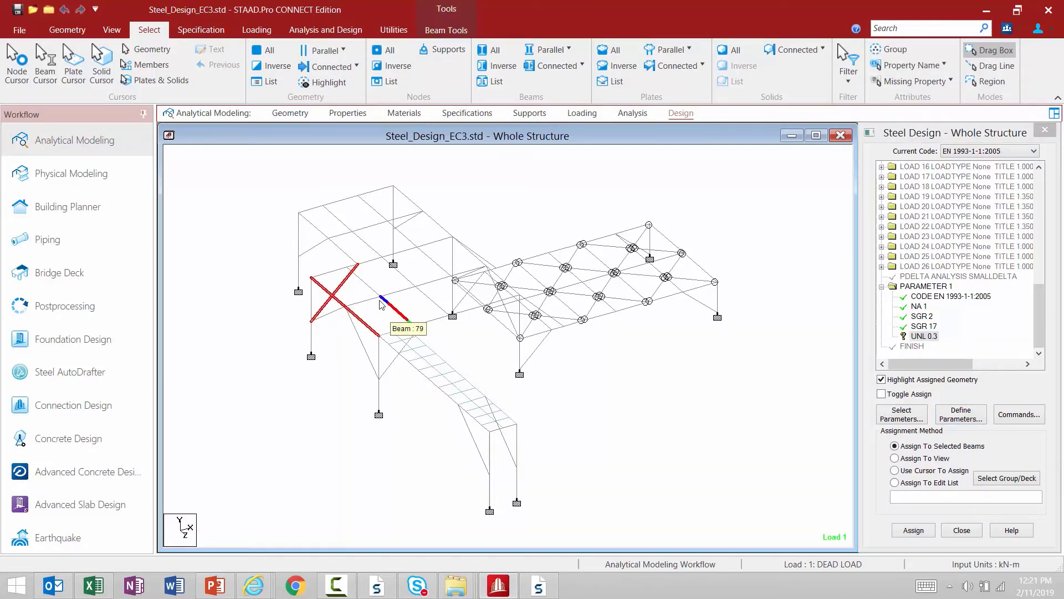
{"action": "left_click", "coordinate": [377, 295], "text": "ctrl"}
{"action": "left_click", "coordinate": [347, 279], "text": "ctrl"}
{"action": "left_click", "coordinate": [428, 298], "text": "ctrl"}
{"action": "left_click", "coordinate": [396, 270], "text": "ctrl"}
{"action": "left_click", "coordinate": [366, 244], "text": "ctrl"}
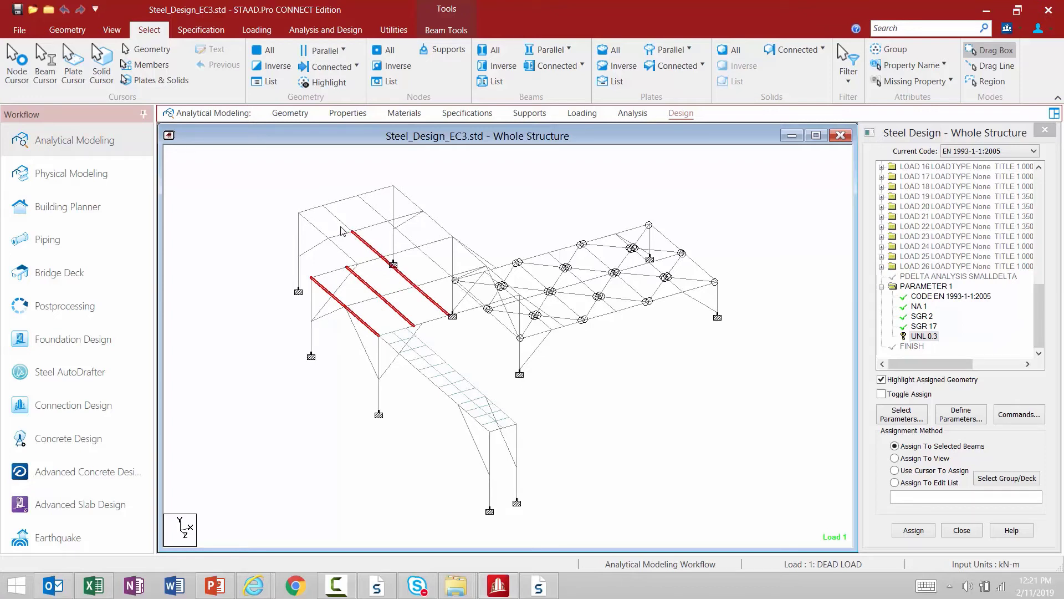
{"action": "left_click", "coordinate": [336, 218], "text": "ctrl"}
{"action": "left_click", "coordinate": [317, 229], "text": "ctrl"}
{"action": "left_click", "coordinate": [338, 248], "text": "ctrl"}
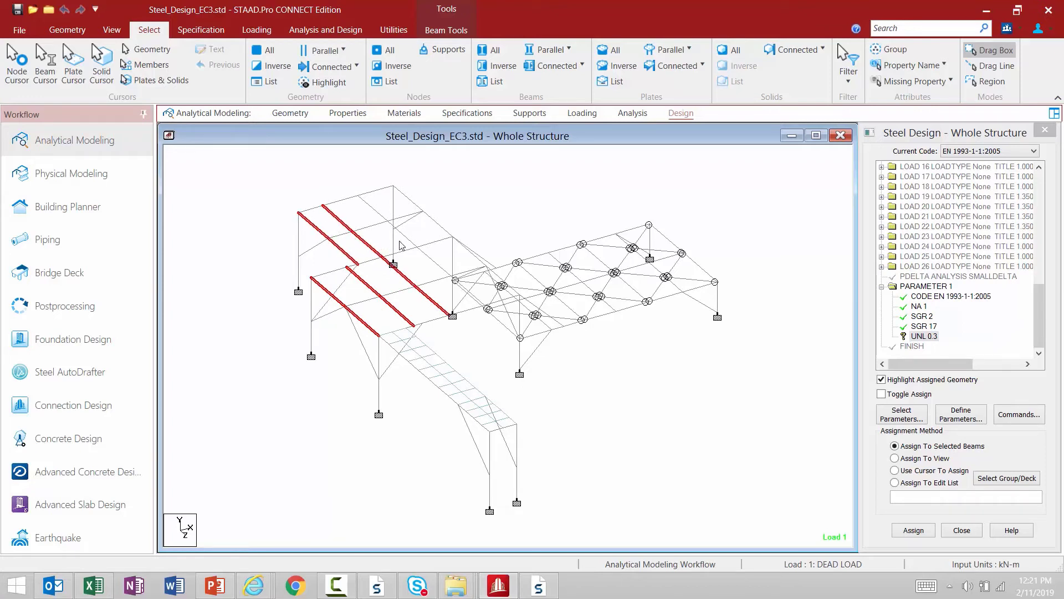
{"action": "left_click", "coordinate": [372, 207], "text": "ctrl"}
{"action": "left_click", "coordinate": [403, 235], "text": "ctrl"}
{"action": "left_click", "coordinate": [438, 222], "text": "ctrl"}
{"action": "scroll", "coordinate": [506, 277], "scroll_direction": "up", "scroll_amount": 2}
{"action": "scroll", "coordinate": [483, 265], "scroll_direction": "up", "scroll_amount": 3}
{"action": "left_click", "coordinate": [371, 215], "text": "ctrl"}
{"action": "left_click", "coordinate": [464, 297], "text": "ctrl"}
{"action": "left_click", "coordinate": [499, 327], "text": "ctrl"}
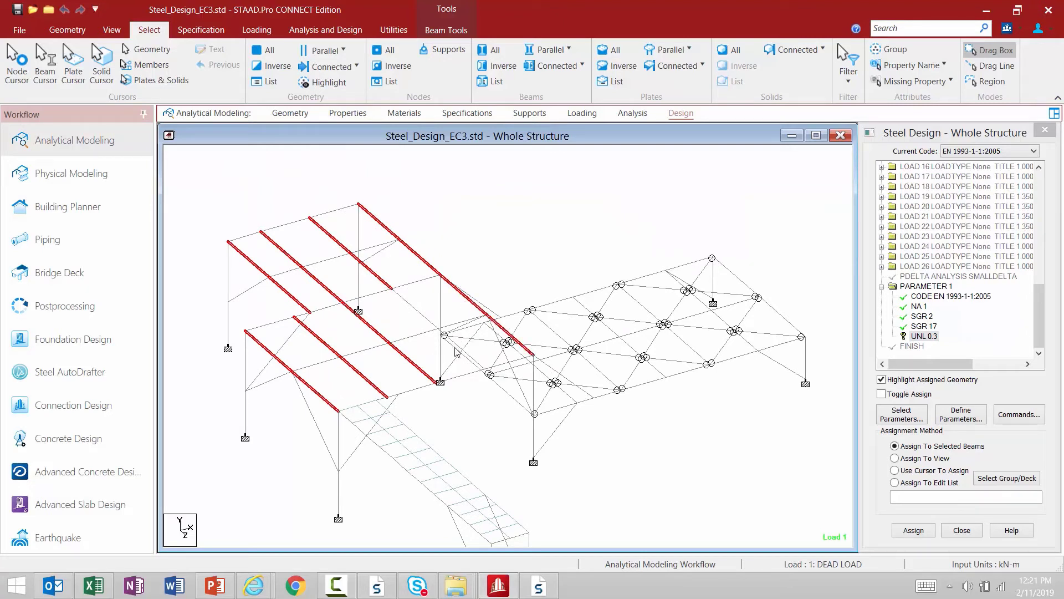
{"action": "left_click", "coordinate": [451, 342], "text": "ctrl"}
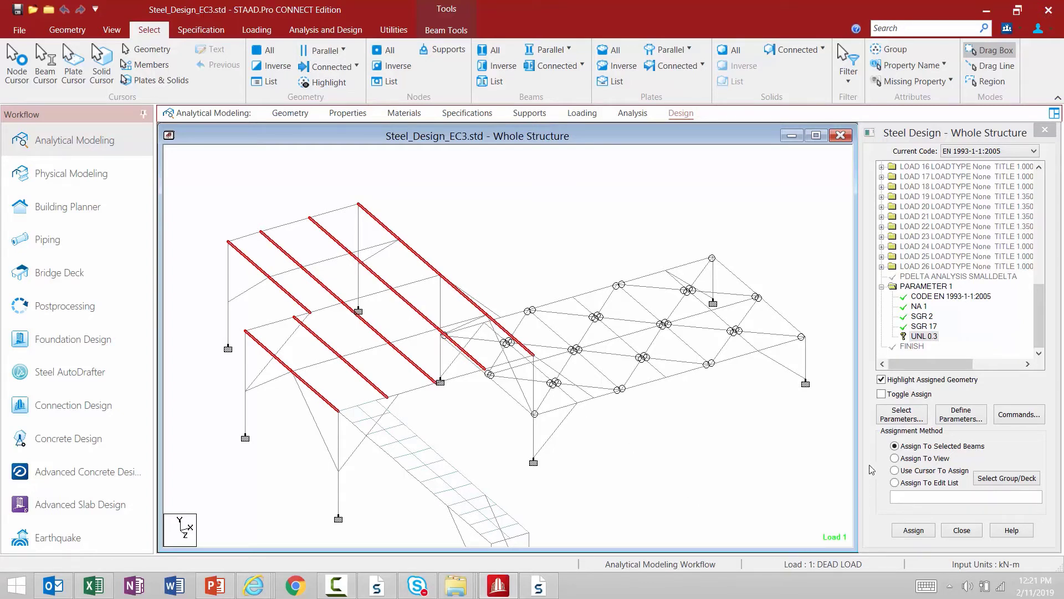
{"action": "left_click", "coordinate": [912, 532]}
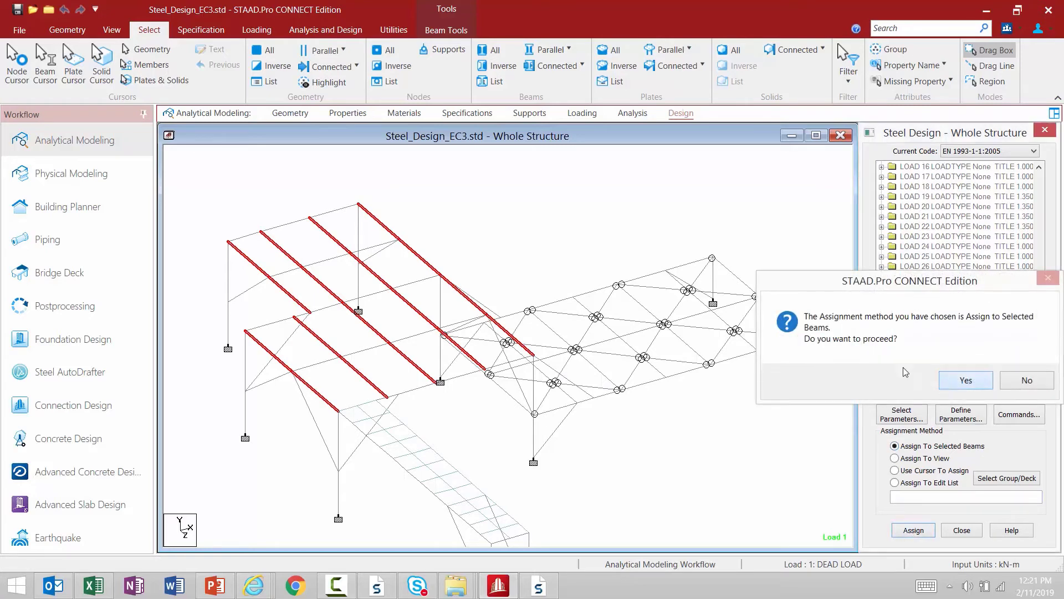
{"action": "left_click", "coordinate": [957, 382]}
{"action": "left_click", "coordinate": [111, 30]}
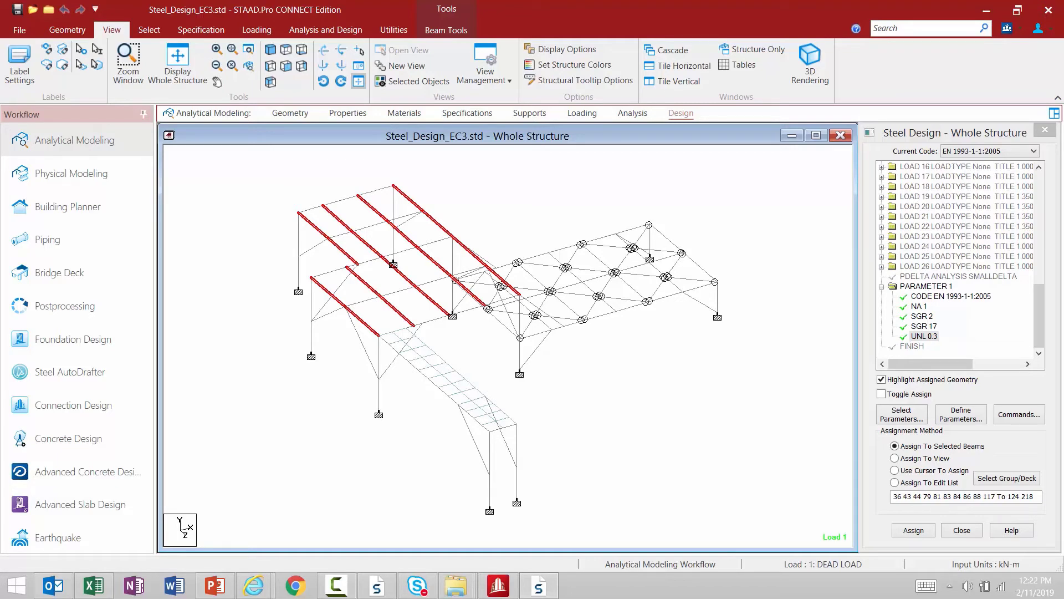
Review the KY, KZ, LY and LZ parameters, and add an LY parameter with a local Y axis length of 5.43 m.
{"action": "left_click", "coordinate": [952, 419]}
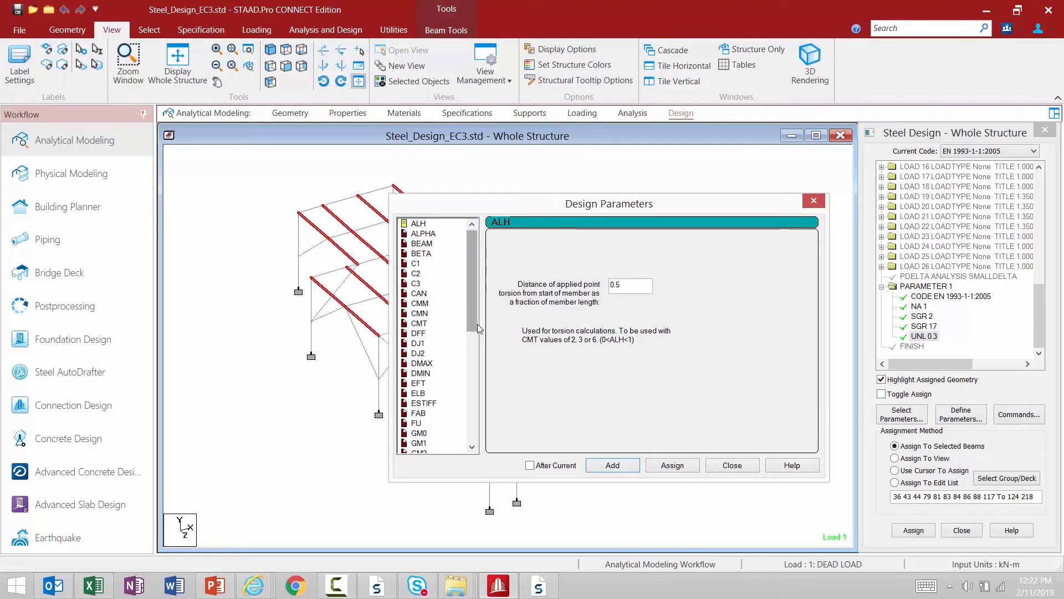
{"action": "left_click_drag", "start_coordinate": [470, 325], "coordinate": [469, 375]}
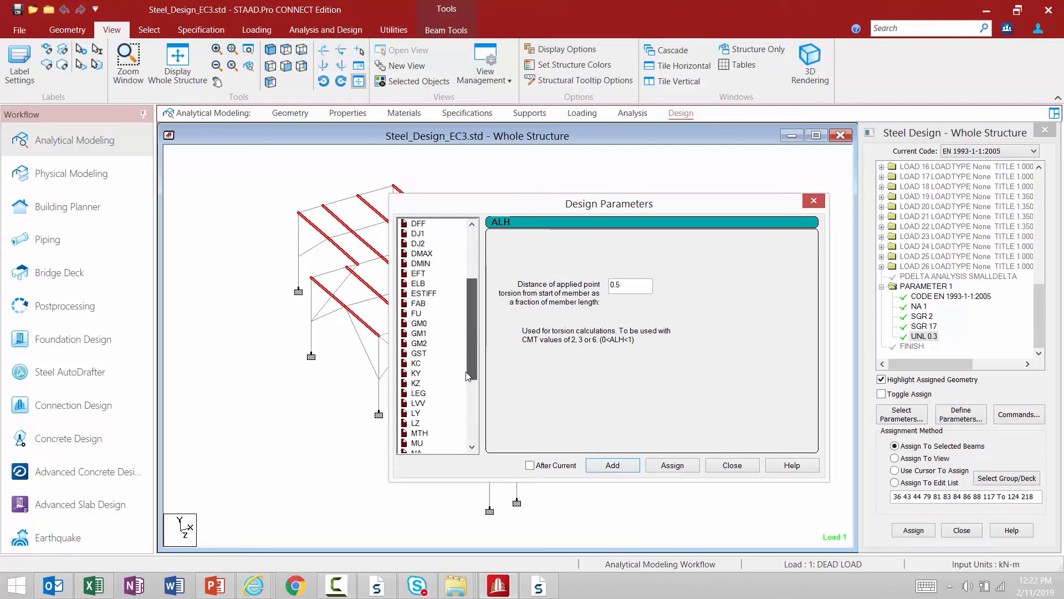
{"action": "left_click", "coordinate": [416, 374]}
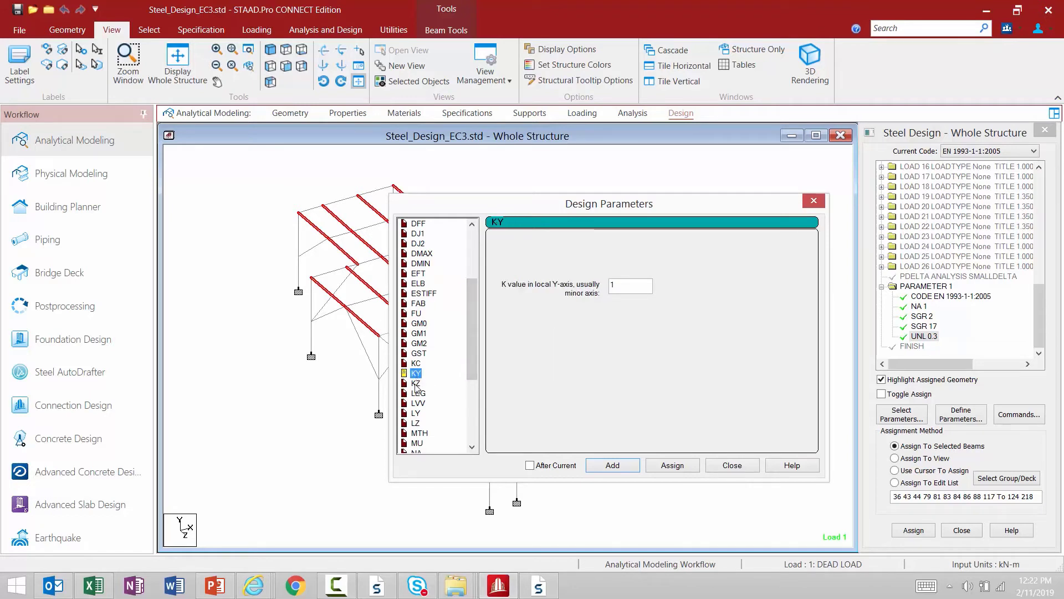
{"action": "left_click", "coordinate": [416, 384]}
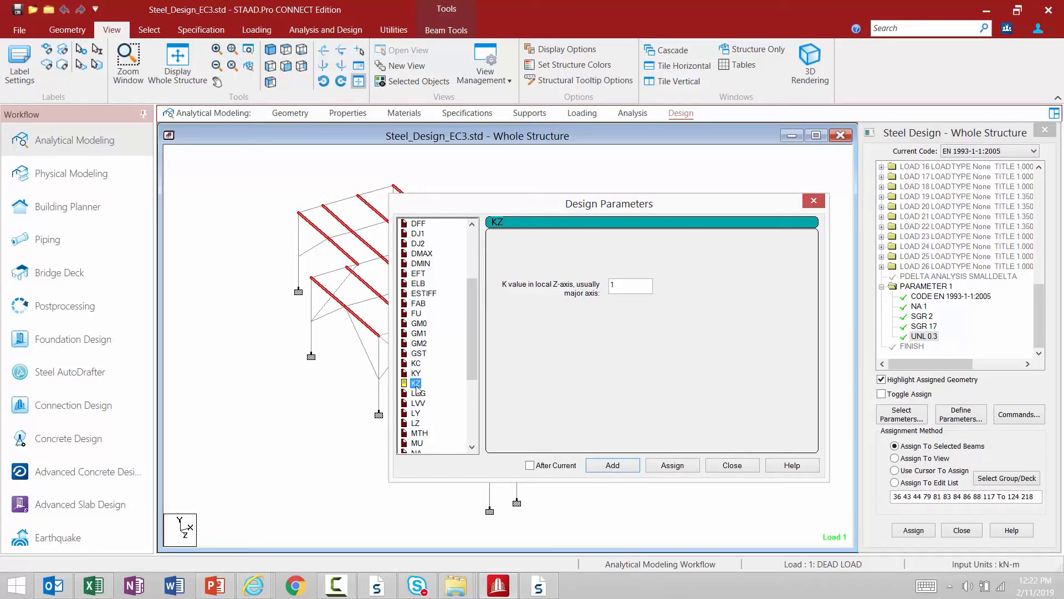
{"action": "left_click", "coordinate": [416, 413]}
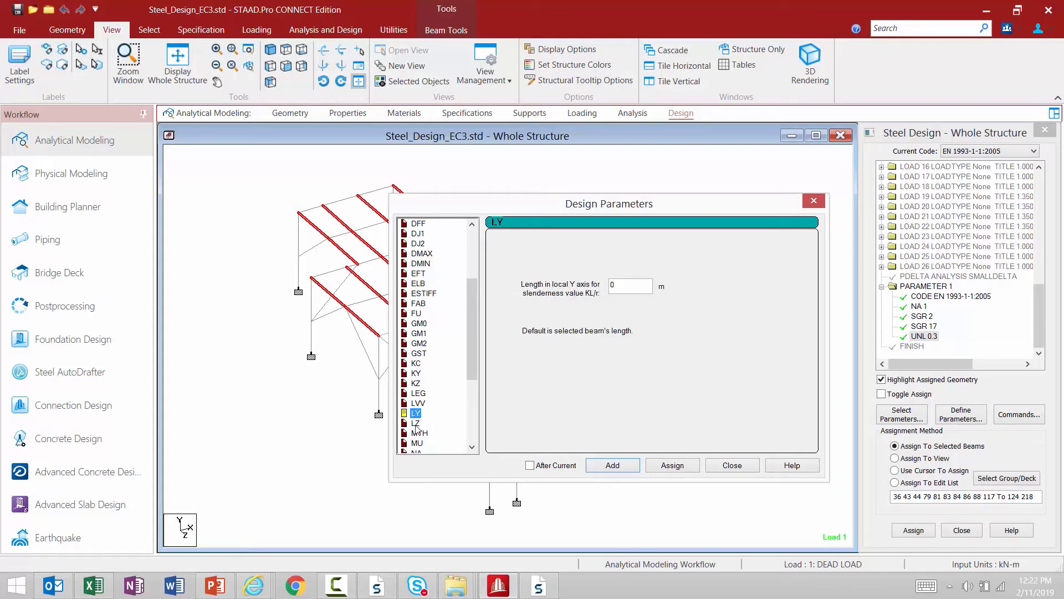
{"action": "left_click", "coordinate": [417, 424]}
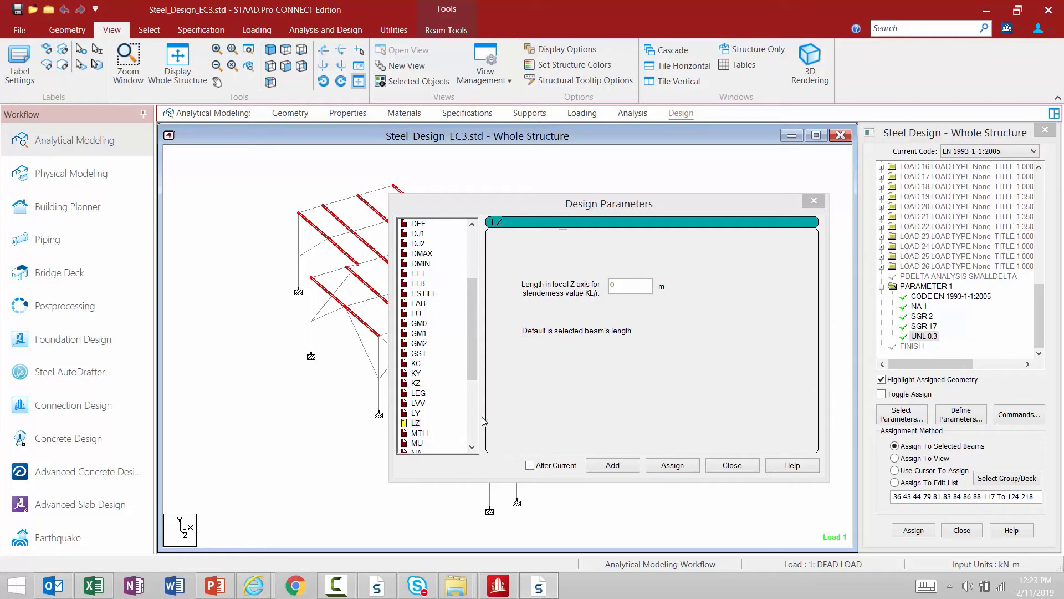
{"action": "left_click", "coordinate": [416, 413]}
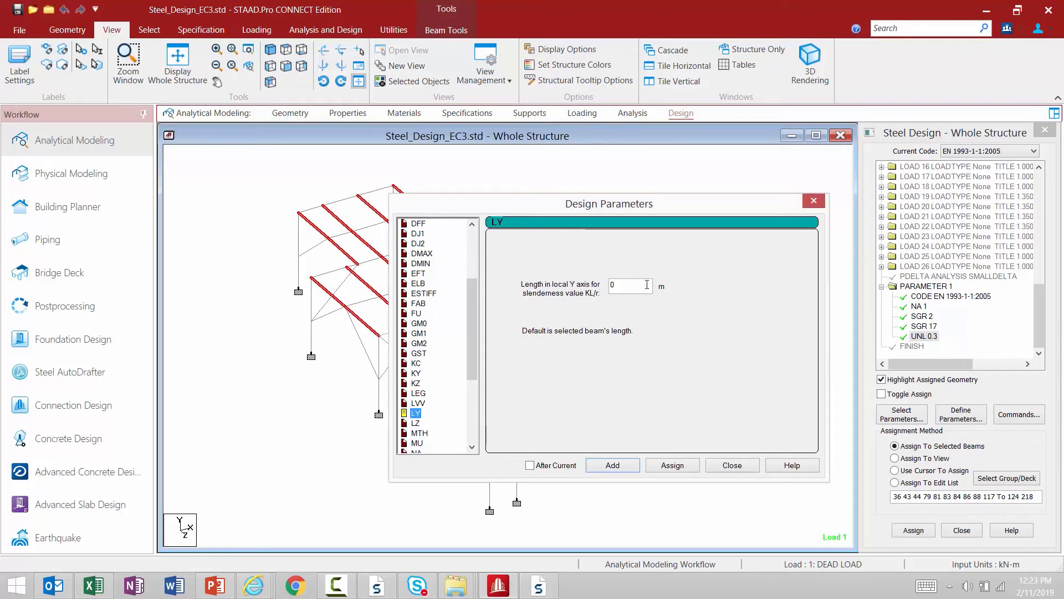
{"action": "key", "text": "Tab"}
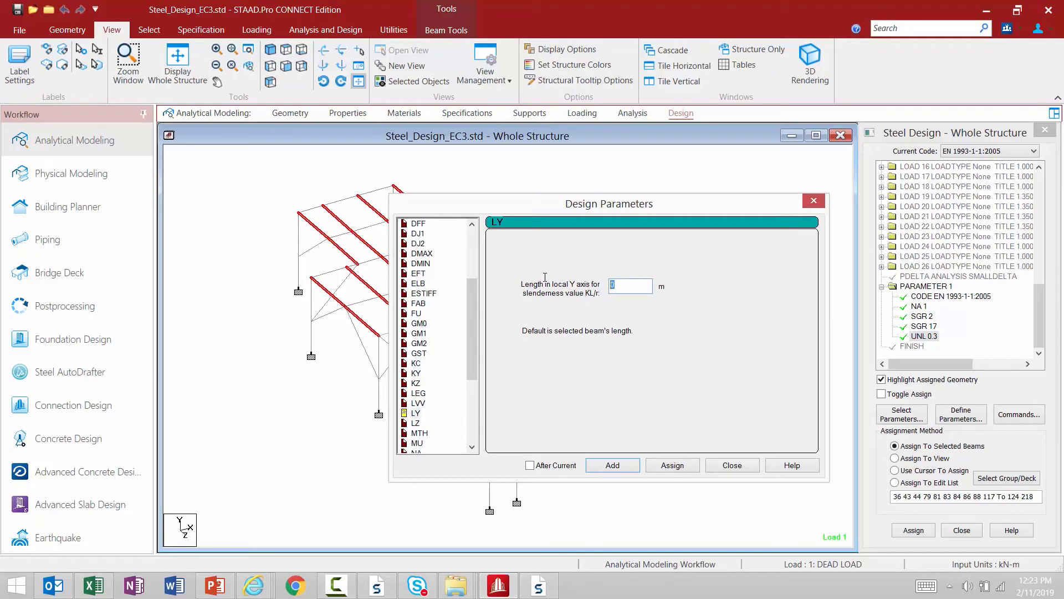
{"action": "type", "text": "5.43"}
{"action": "left_click", "coordinate": [612, 467]}
{"action": "left_click", "coordinate": [731, 465]}
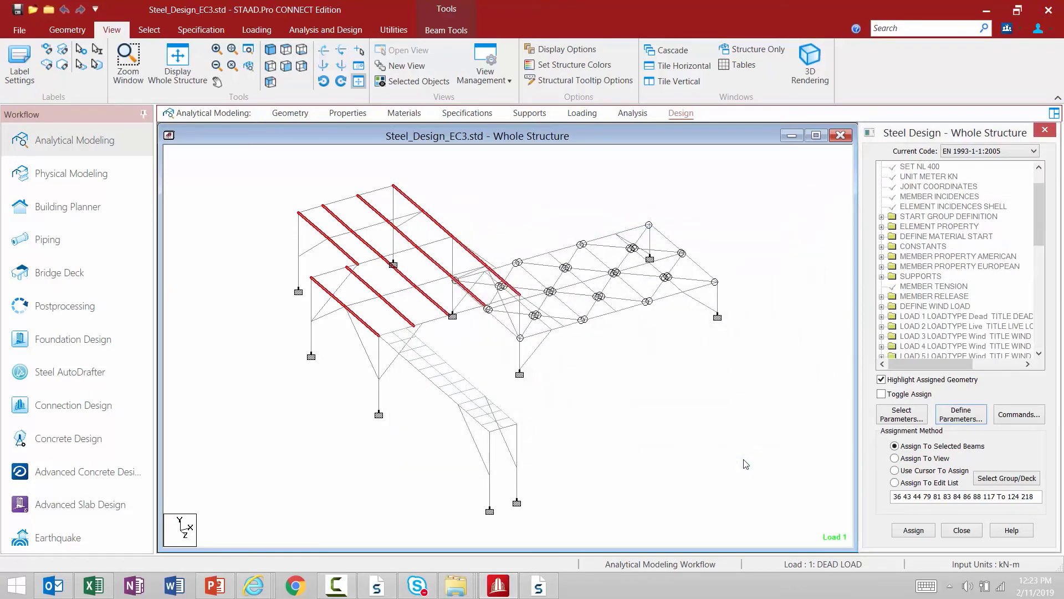
Assign the LY 5.43 parameter to the two rear platform columns and the two columns at the walkway's far end, and clear the selection.
{"action": "left_click_drag", "start_coordinate": [1039, 188], "coordinate": [1040, 364]}
{"action": "left_click", "coordinate": [923, 336]}
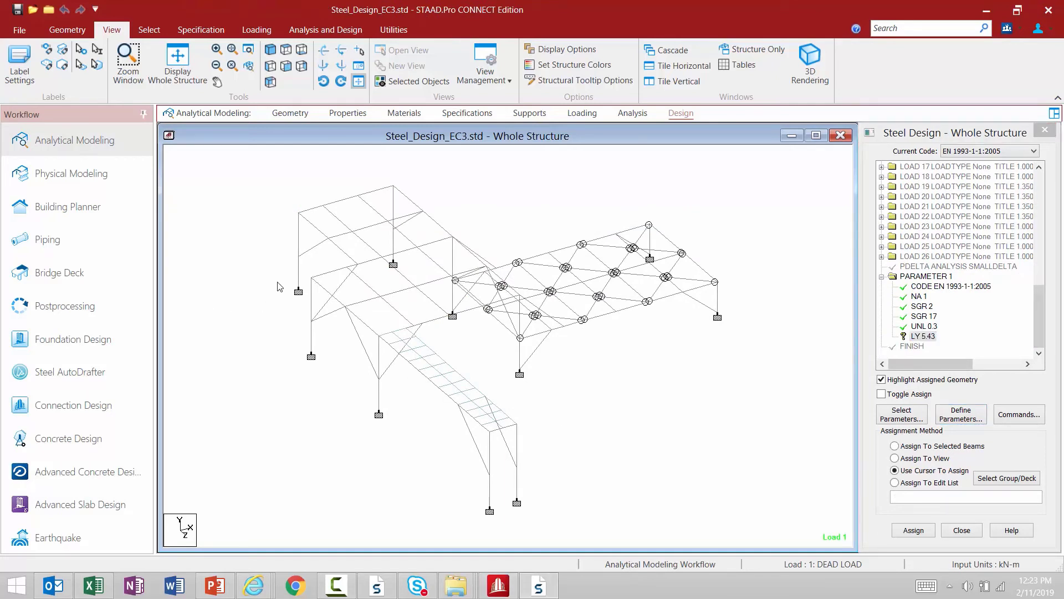
{"action": "left_click", "coordinate": [298, 275]}
{"action": "left_click", "coordinate": [299, 235], "text": "ctrl"}
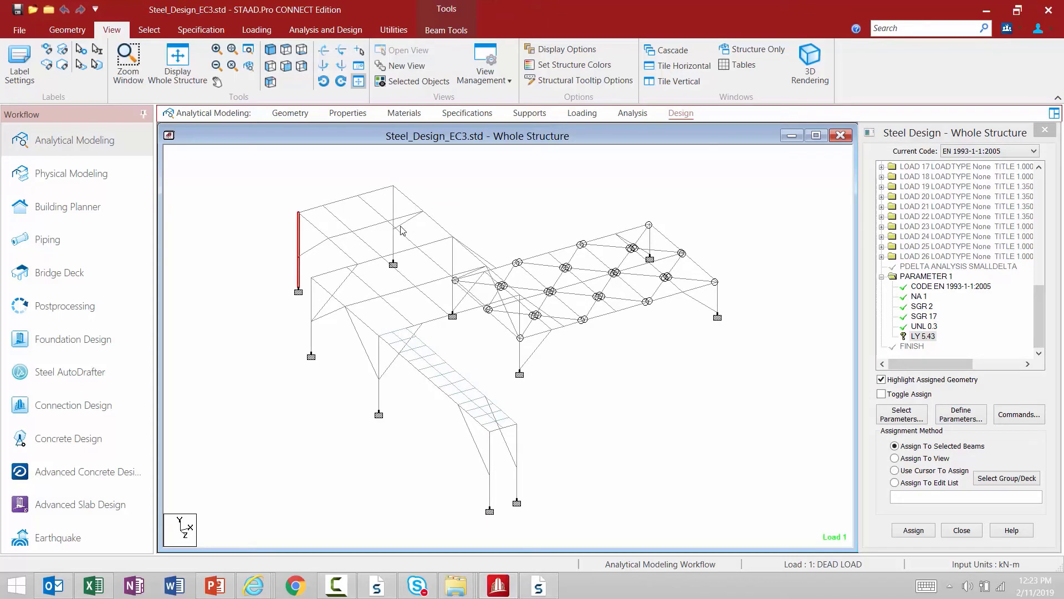
{"action": "left_click", "coordinate": [394, 246], "text": "ctrl"}
{"action": "left_click", "coordinate": [394, 206], "text": "ctrl"}
{"action": "left_click", "coordinate": [517, 472], "text": "ctrl"}
{"action": "left_click", "coordinate": [517, 449], "text": "ctrl"}
{"action": "left_click", "coordinate": [490, 454], "text": "ctrl"}
{"action": "left_click", "coordinate": [490, 484], "text": "ctrl"}
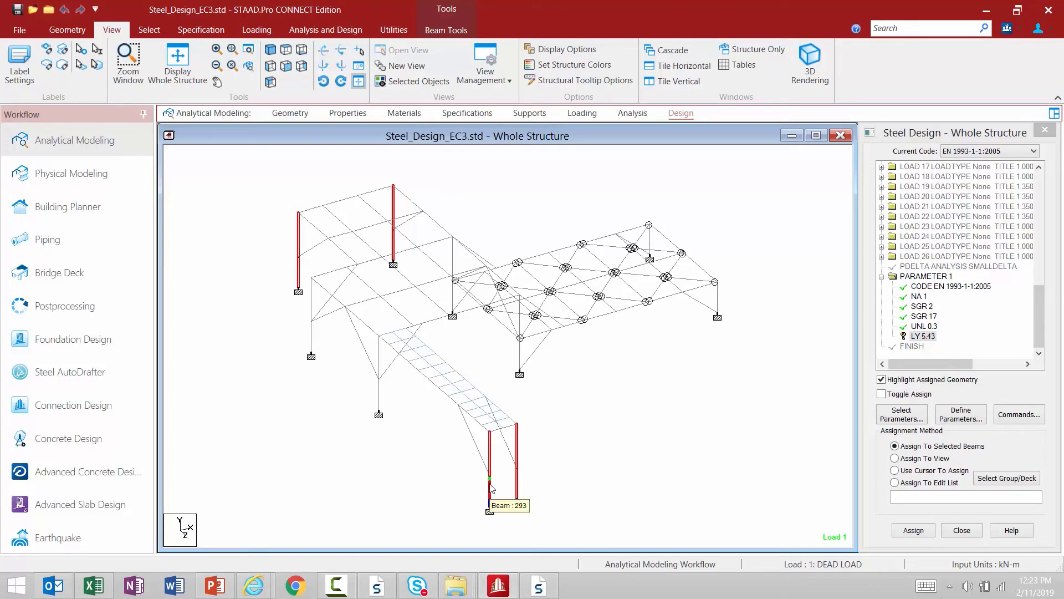
{"action": "left_click", "coordinate": [913, 530]}
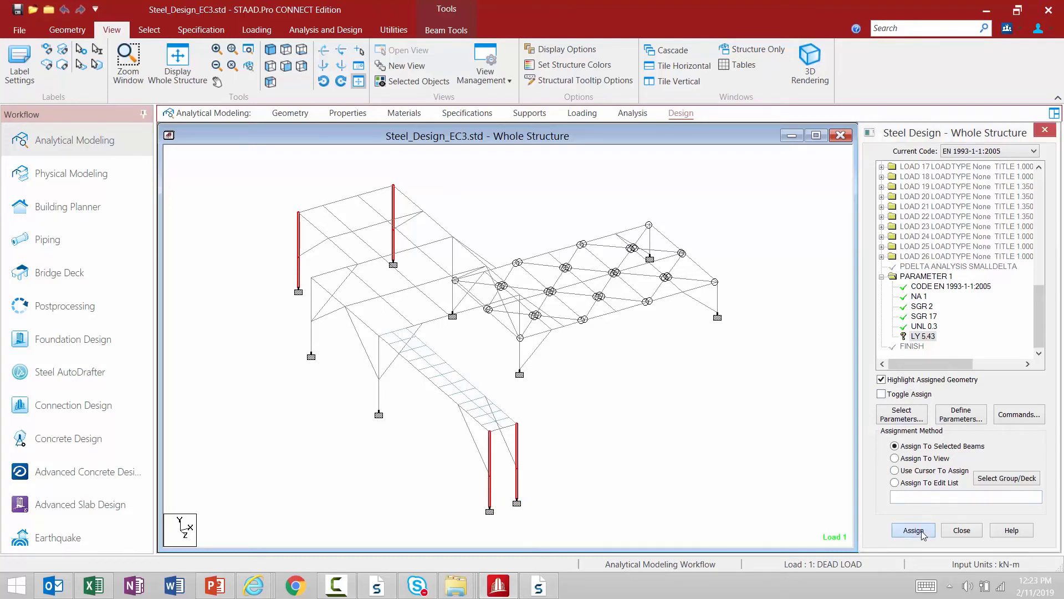
{"action": "left_click", "coordinate": [952, 383]}
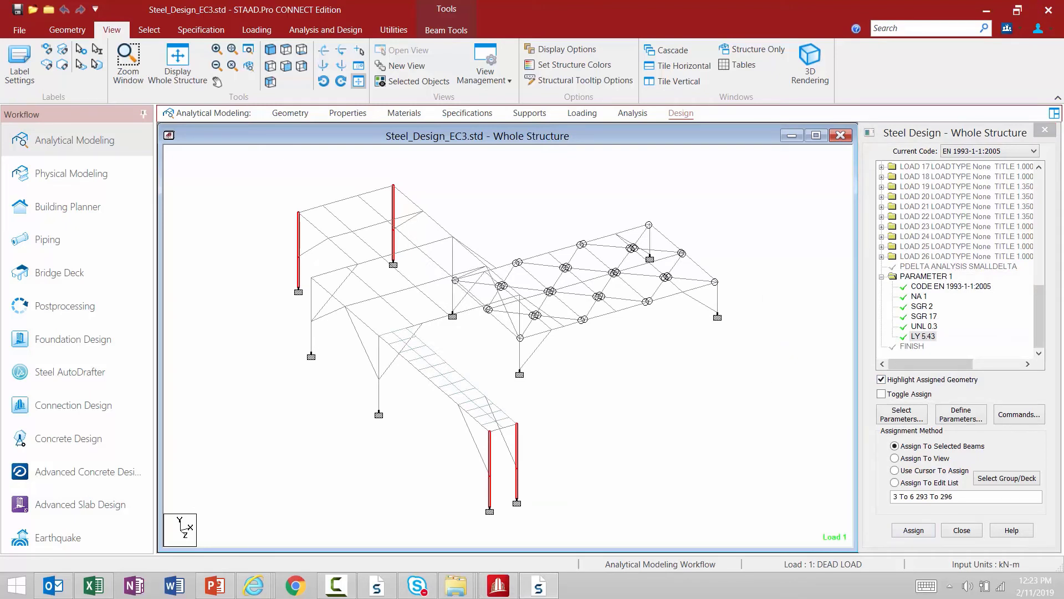
{"action": "left_click", "coordinate": [683, 194]}
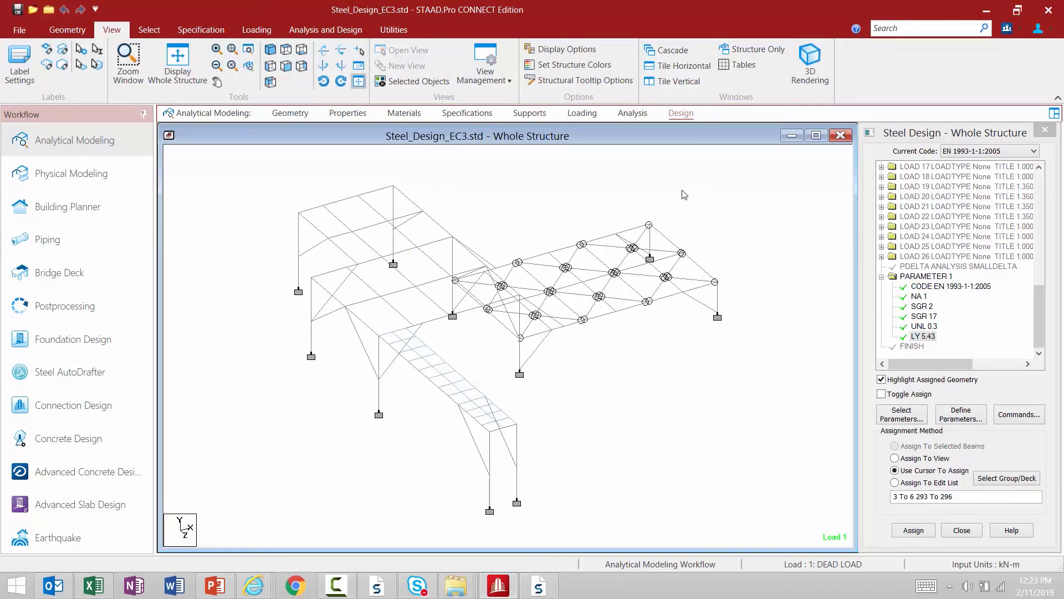
Add a TOR design parameter with option (3), Ignore all torsion checks, and finish defining parameters.
{"action": "left_click", "coordinate": [972, 417]}
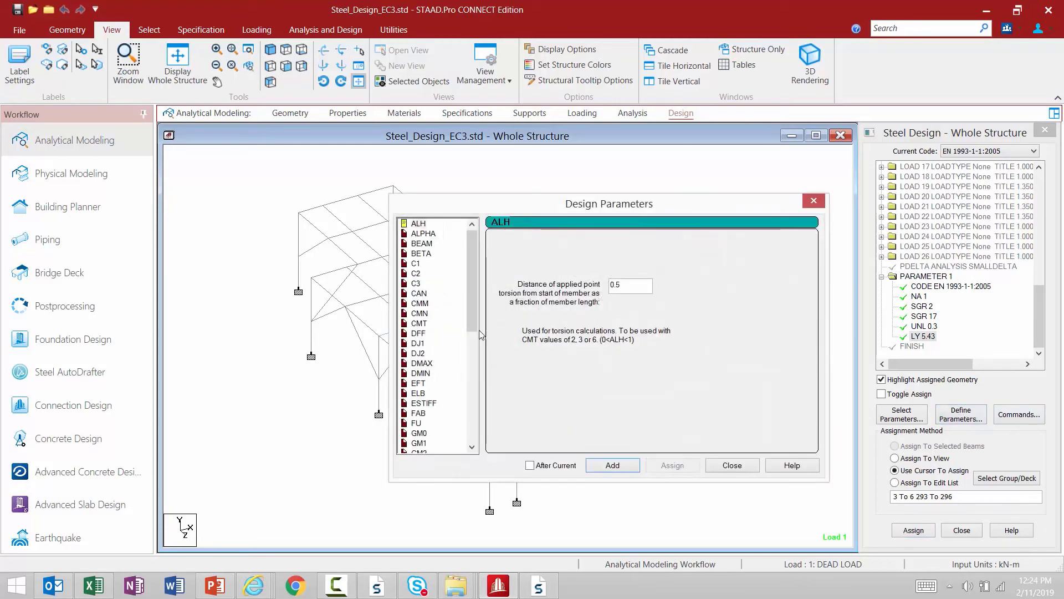
{"action": "left_click_drag", "start_coordinate": [475, 307], "coordinate": [467, 421]}
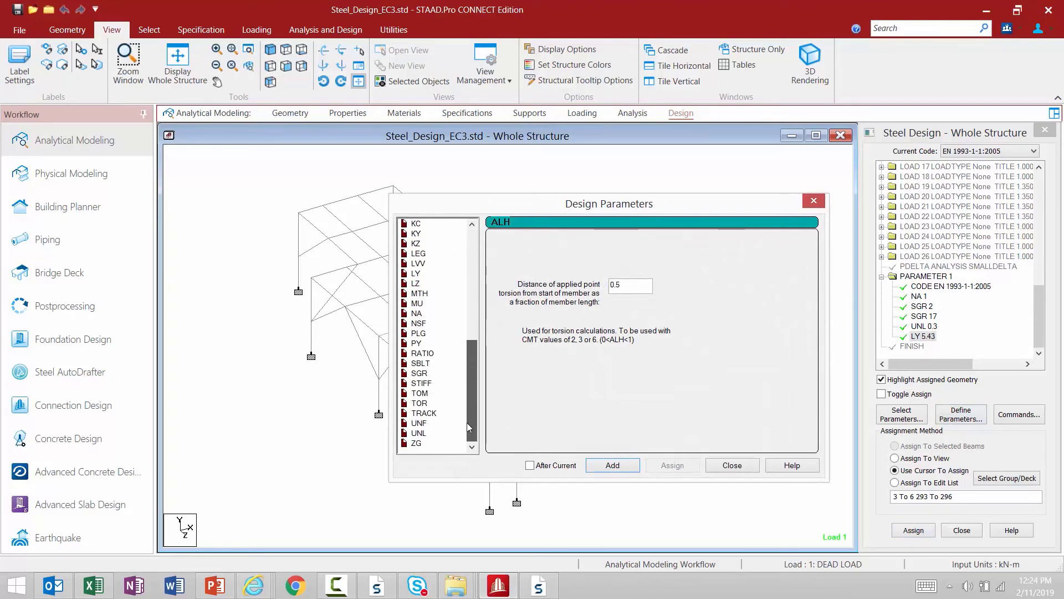
{"action": "left_click", "coordinate": [419, 403]}
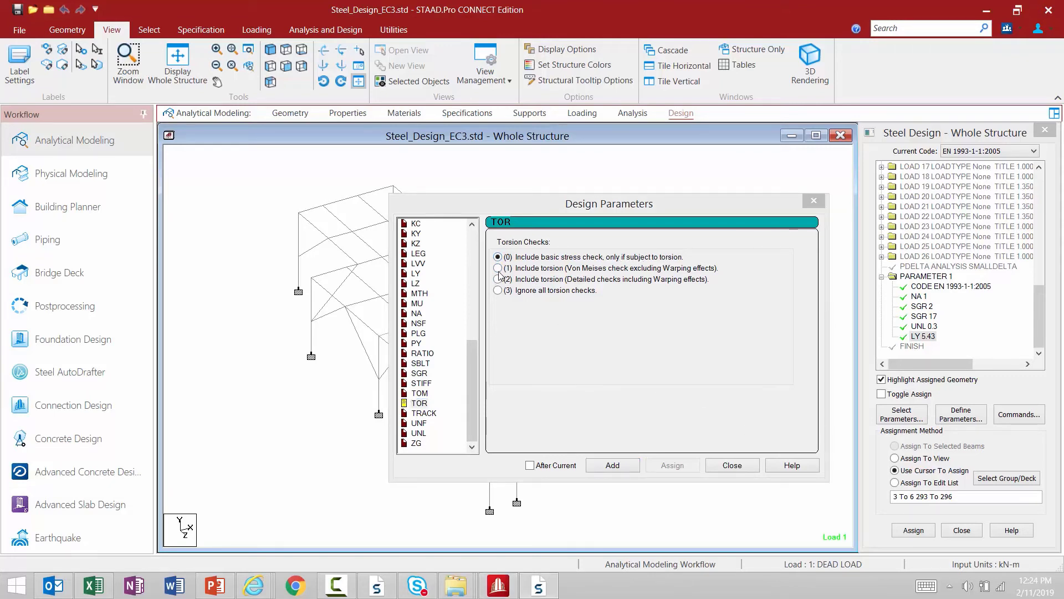
{"action": "left_click", "coordinate": [499, 290]}
{"action": "left_click", "coordinate": [628, 470]}
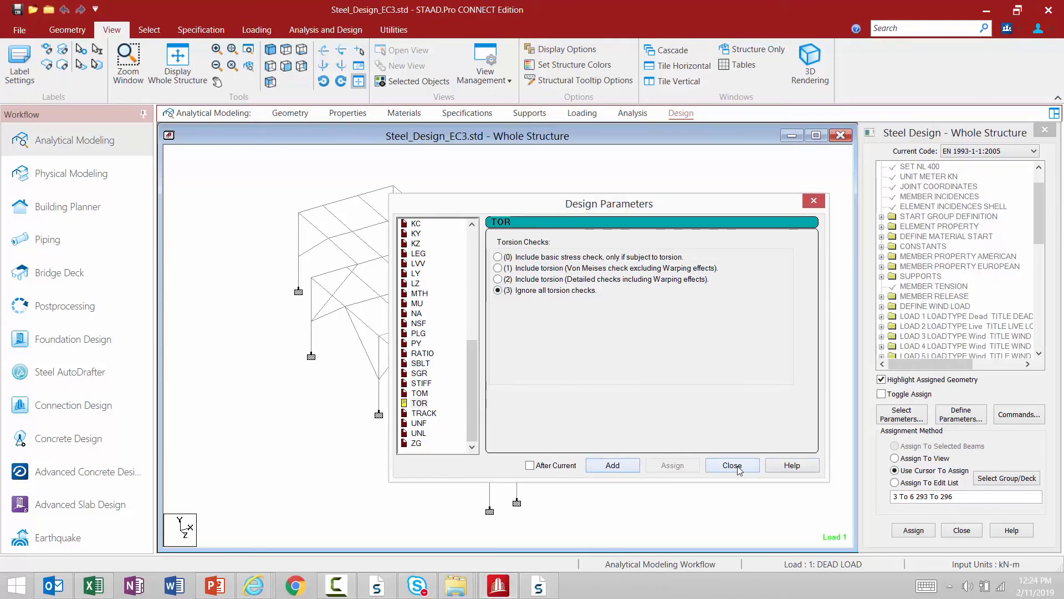
{"action": "left_click", "coordinate": [736, 471]}
Assign the TORSION 3 parameter to all members with the 150X10SHS section, selecting them by property.
{"action": "left_click_drag", "start_coordinate": [1039, 234], "coordinate": [1042, 361]}
{"action": "left_click", "coordinate": [931, 336]}
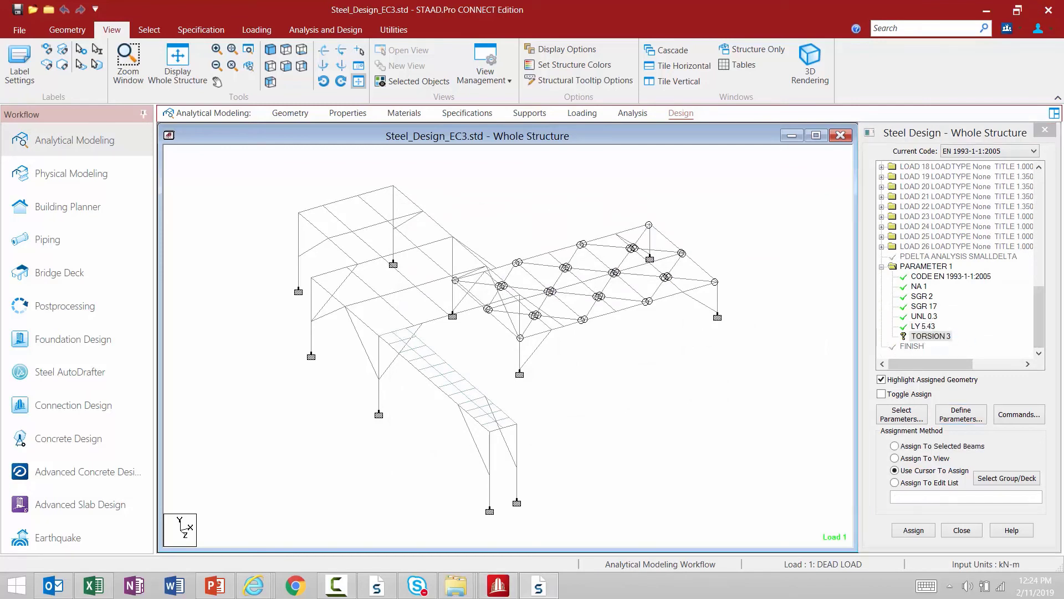
{"action": "left_click", "coordinate": [148, 30]}
{"action": "left_click", "coordinate": [906, 65]}
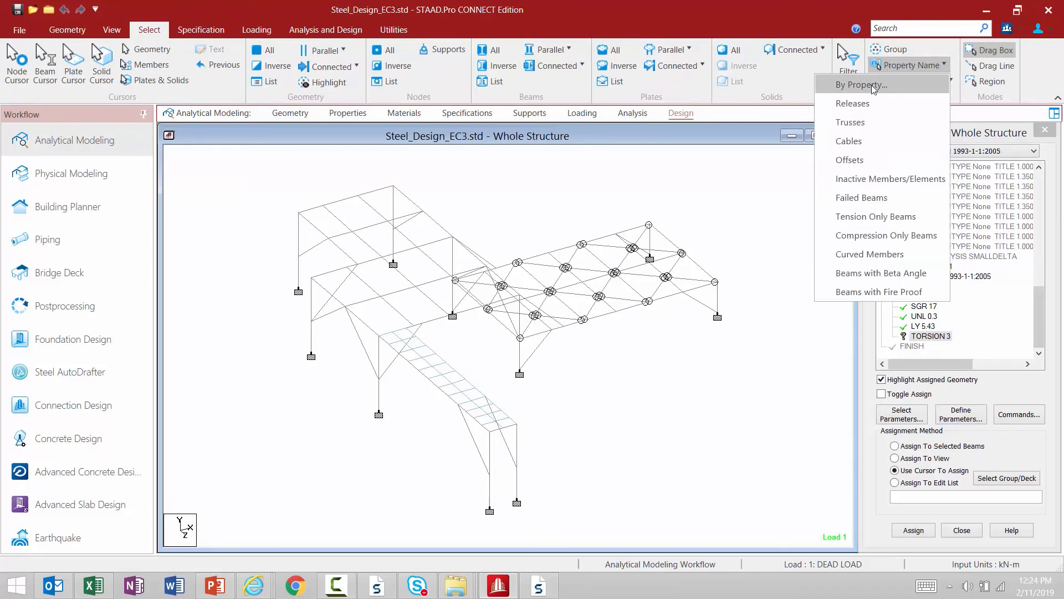
{"action": "left_click", "coordinate": [874, 86]}
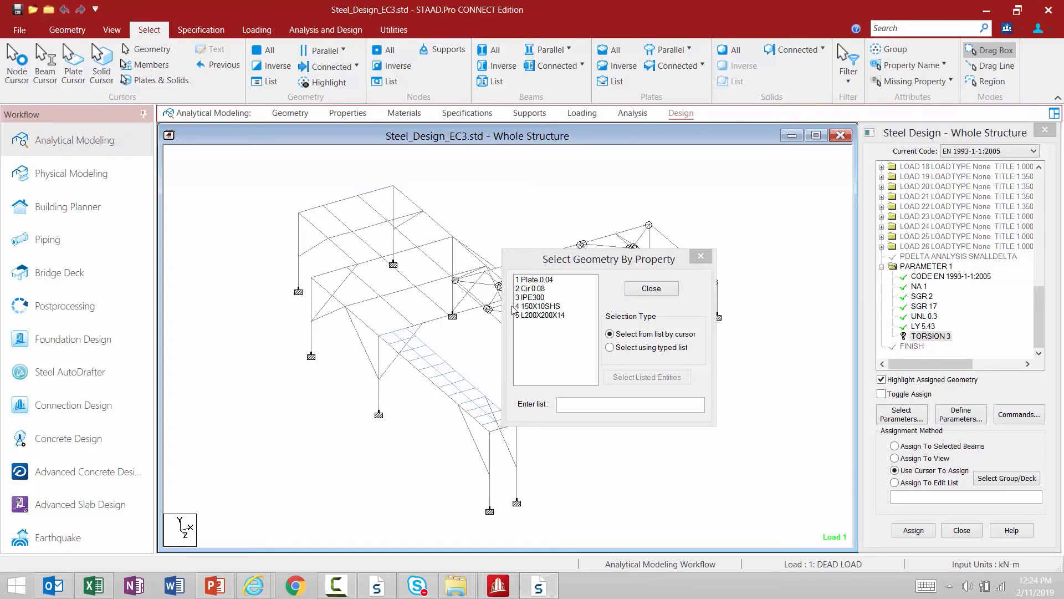
{"action": "left_click", "coordinate": [525, 308]}
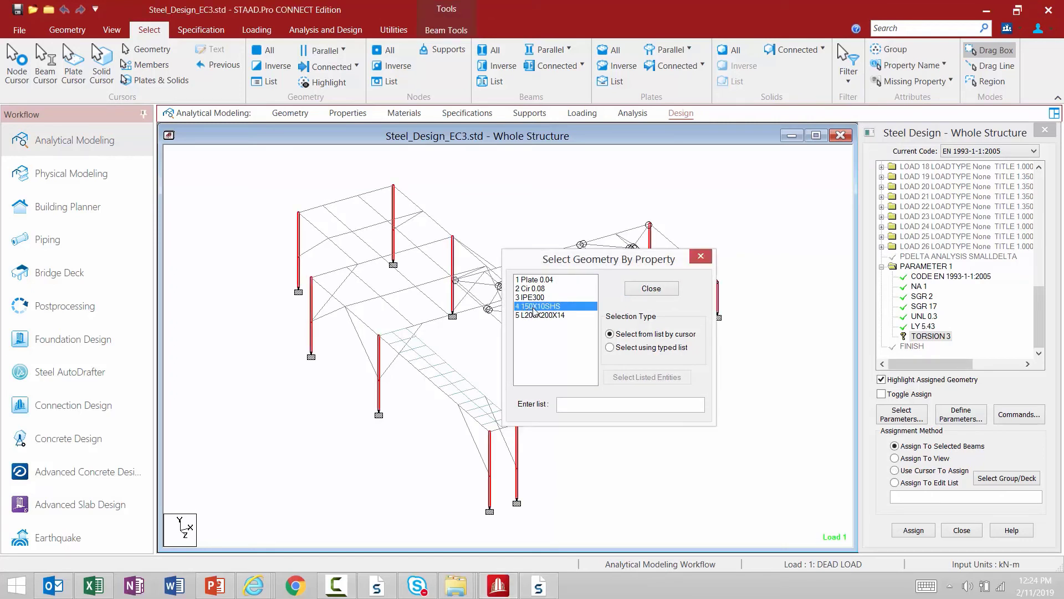
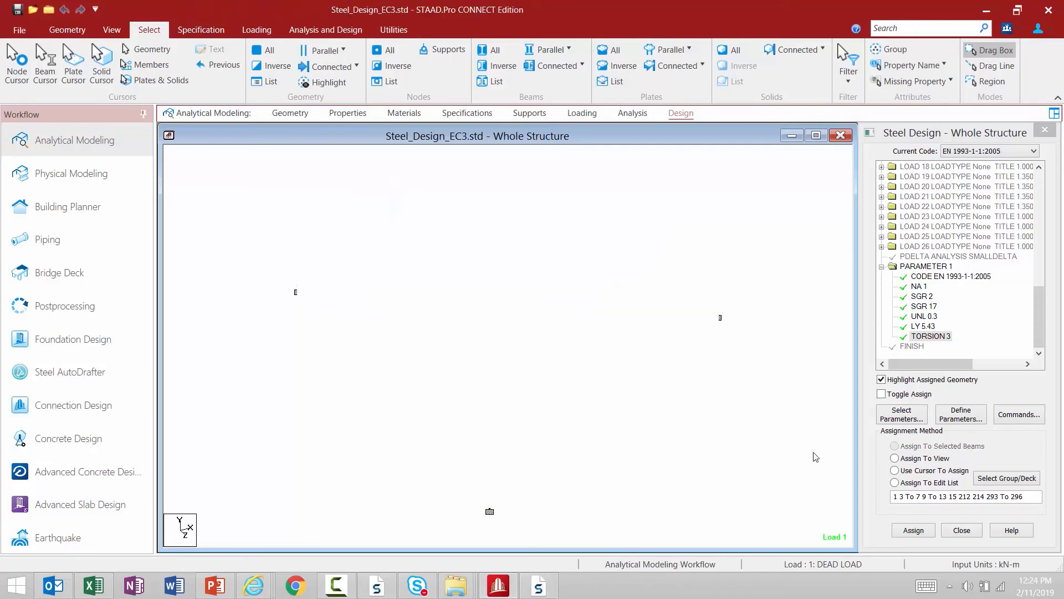
Add a TRACK design parameter with option (1.0), Output summary of results with member capacities, and finish defining parameters.
{"action": "left_click", "coordinate": [894, 469]}
{"action": "left_click", "coordinate": [965, 420]}
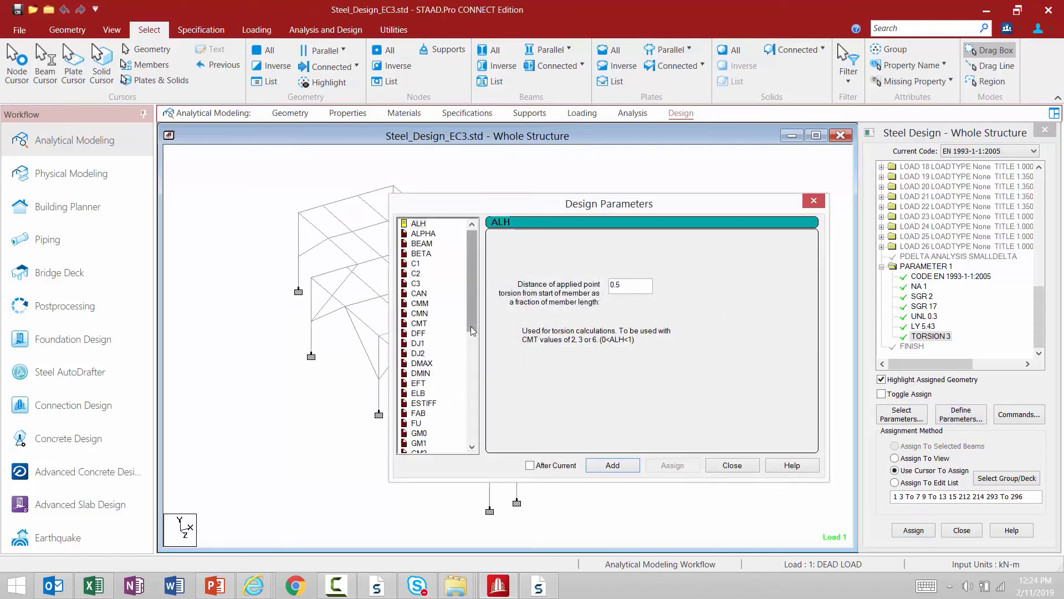
{"action": "left_click_drag", "start_coordinate": [470, 326], "coordinate": [480, 466]}
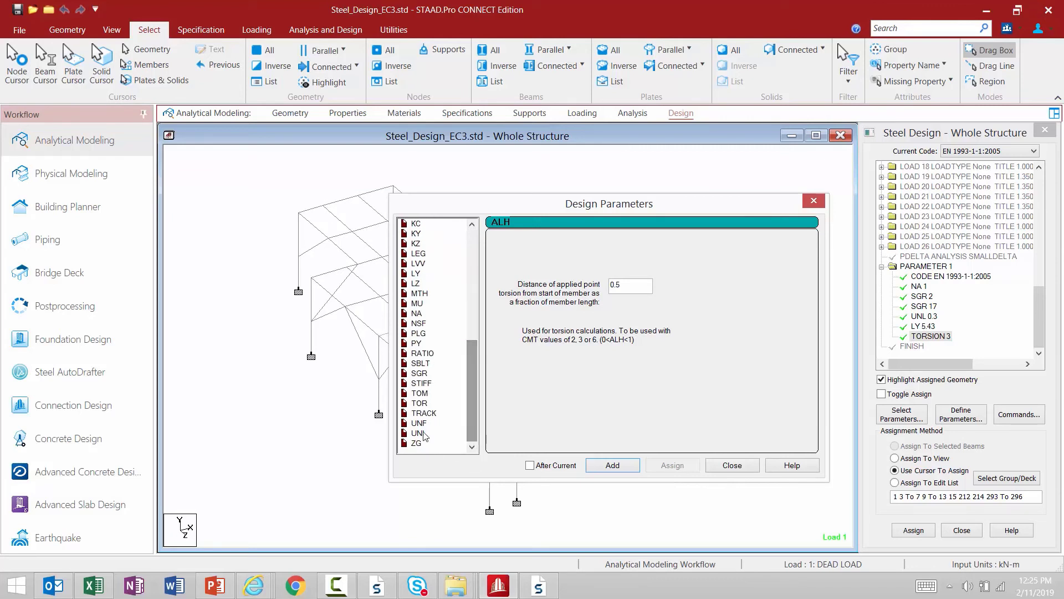
{"action": "left_click", "coordinate": [423, 413]}
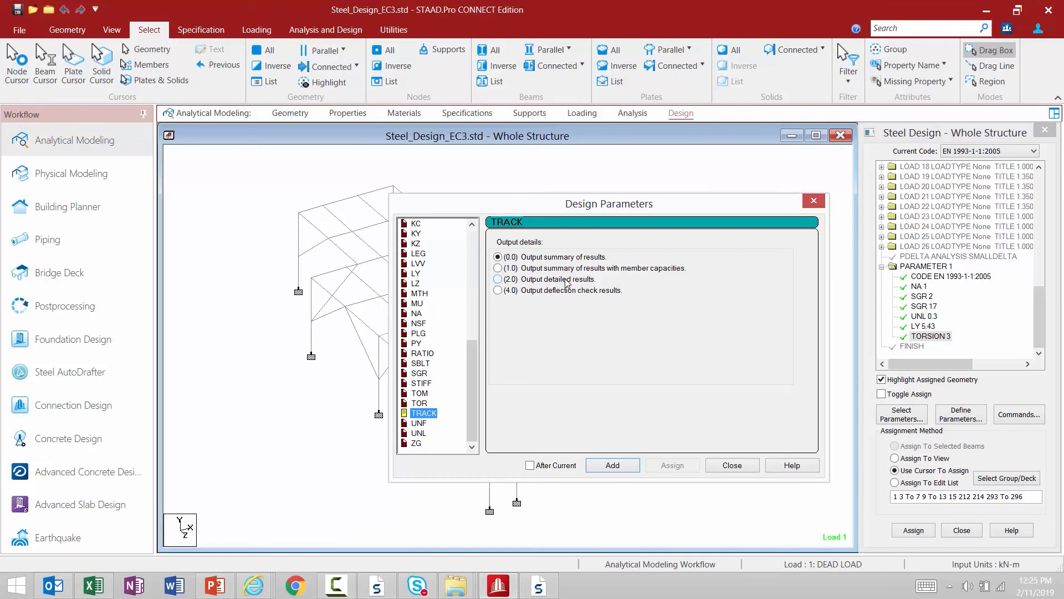
{"action": "left_click", "coordinate": [514, 270]}
{"action": "left_click", "coordinate": [617, 466]}
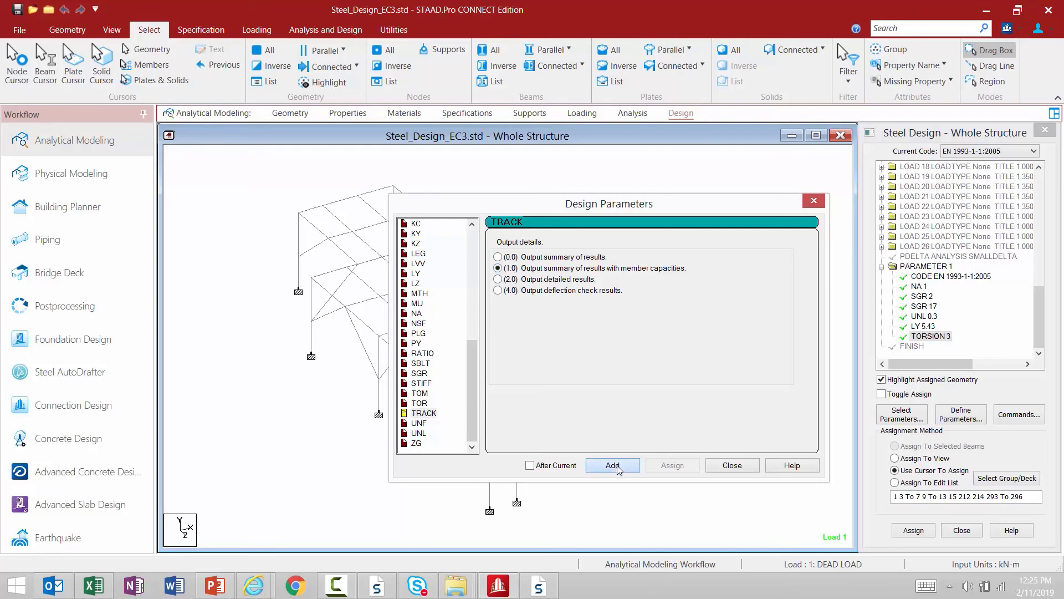
{"action": "left_click", "coordinate": [721, 466]}
Assign the TRACK 1 parameter to all members with the IPE300, 150X10SHS and L200X200X14 sections, selecting them by property.
{"action": "left_click_drag", "start_coordinate": [1040, 233], "coordinate": [1040, 339]}
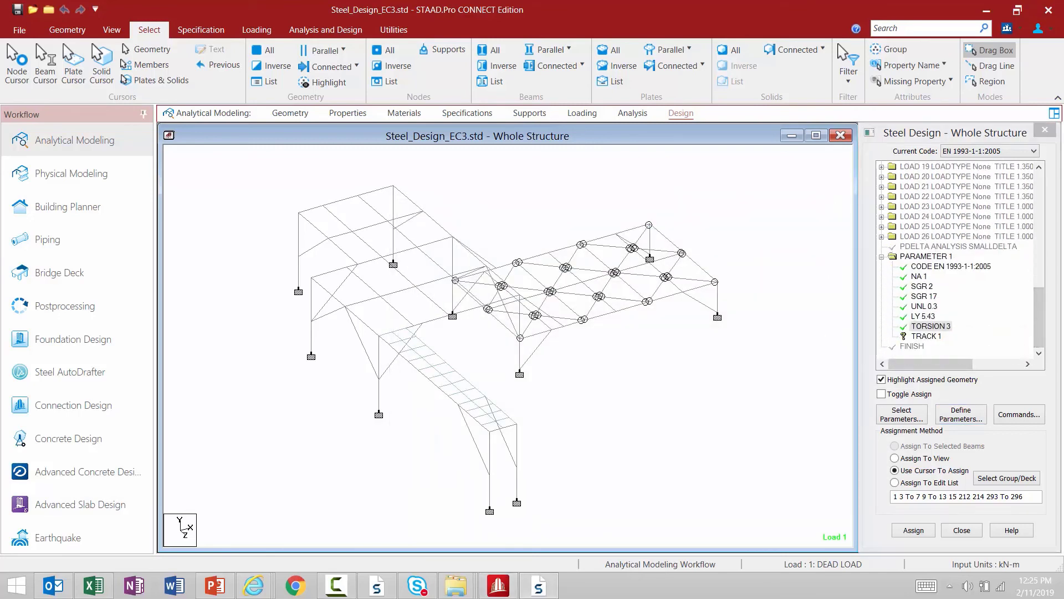
{"action": "left_click", "coordinate": [925, 336]}
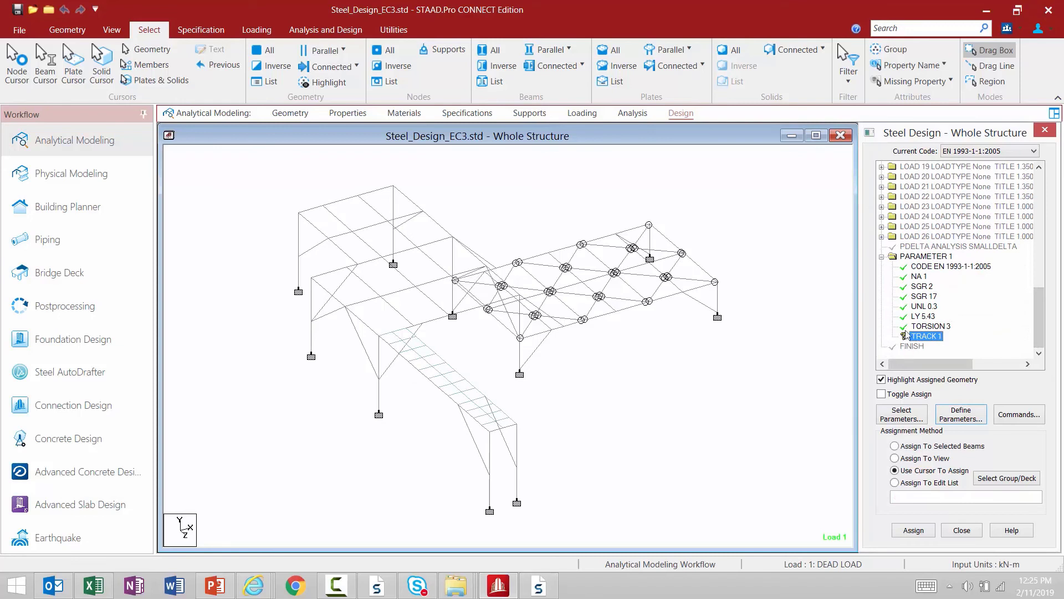
{"action": "left_click", "coordinate": [909, 65]}
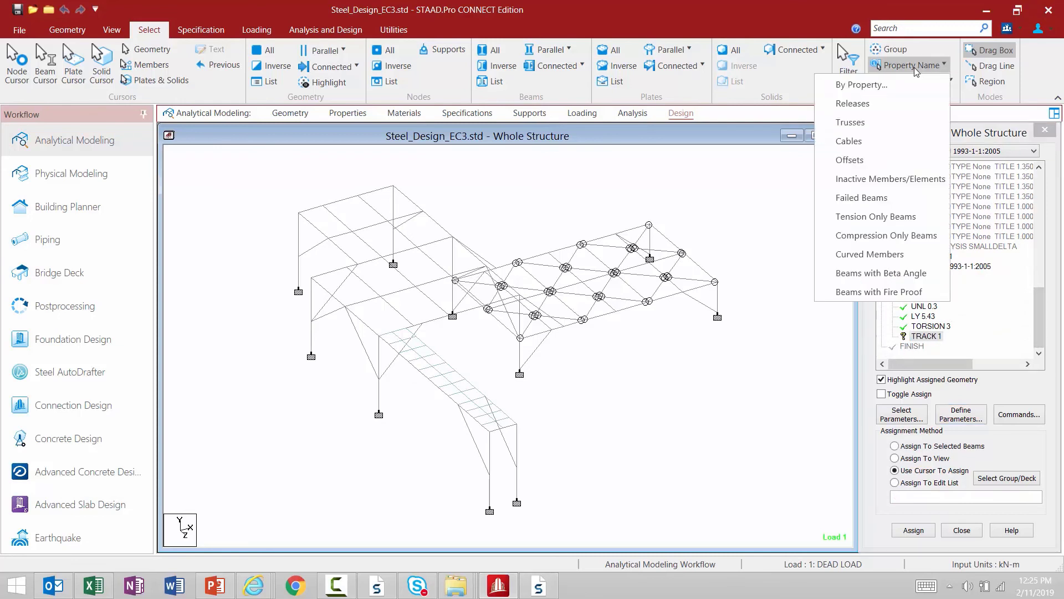
{"action": "left_click", "coordinate": [863, 83]}
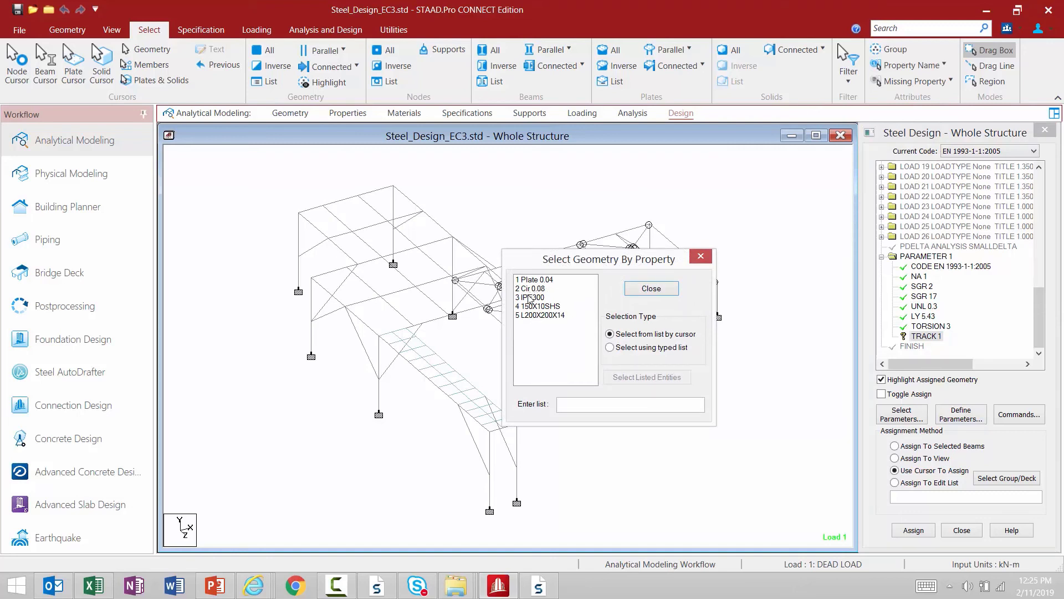
{"action": "left_click_drag", "start_coordinate": [528, 297], "coordinate": [534, 342]}
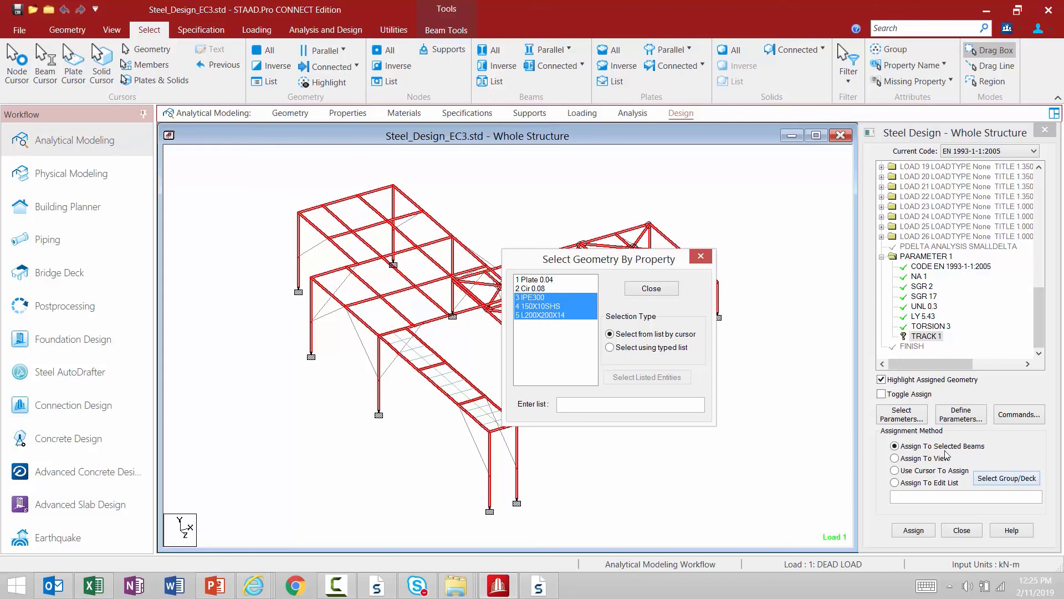
{"action": "left_click", "coordinate": [920, 530]}
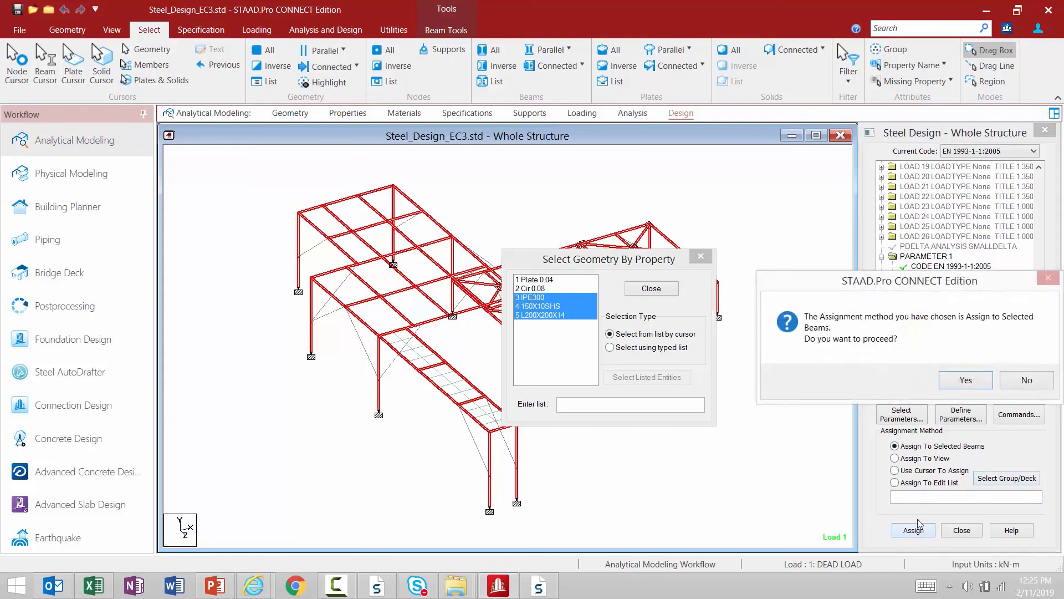
{"action": "left_click", "coordinate": [965, 381]}
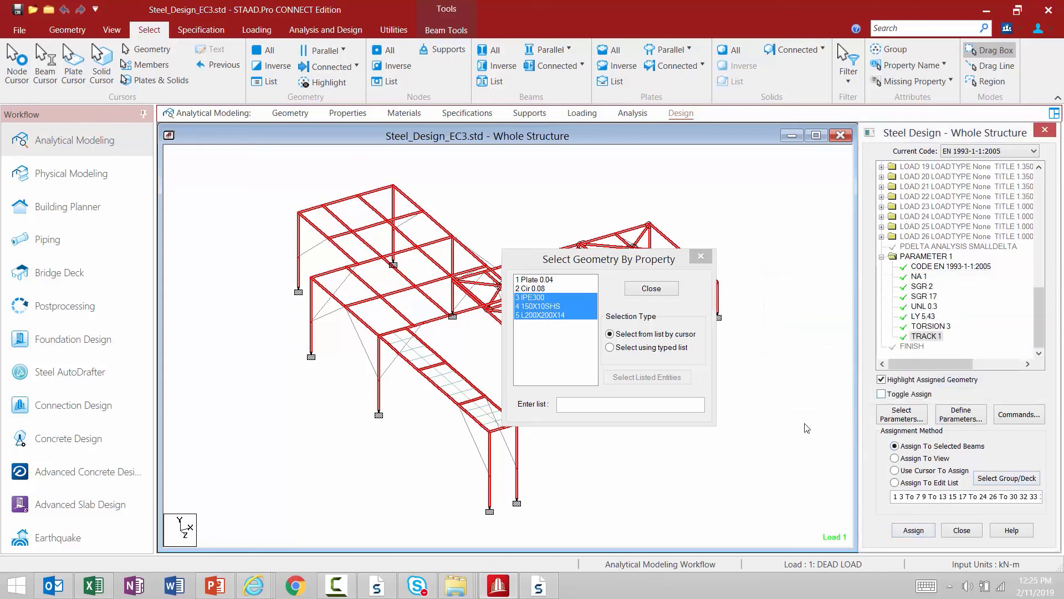
{"action": "left_click", "coordinate": [641, 291]}
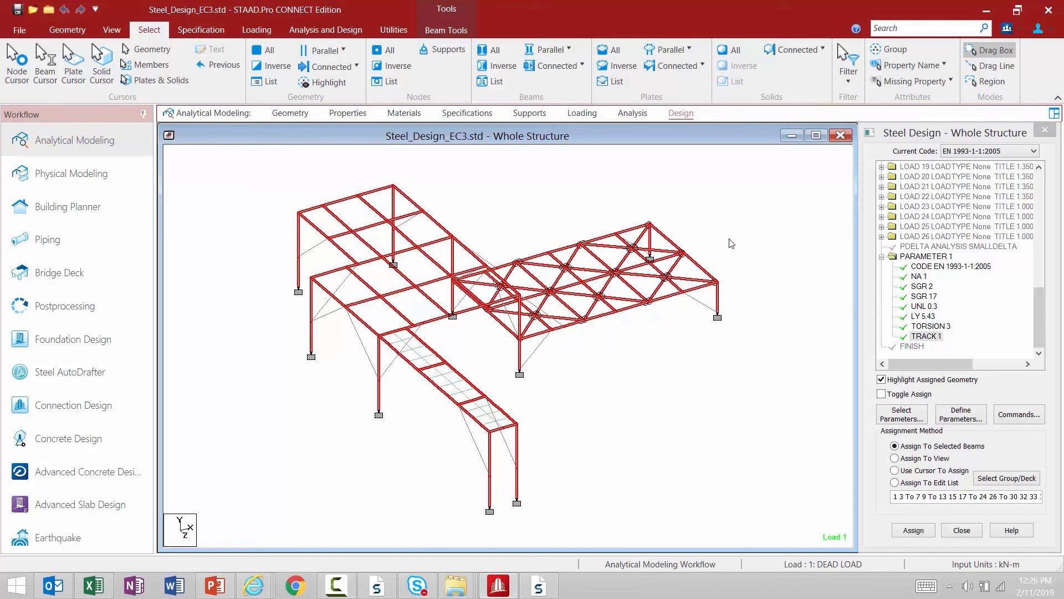